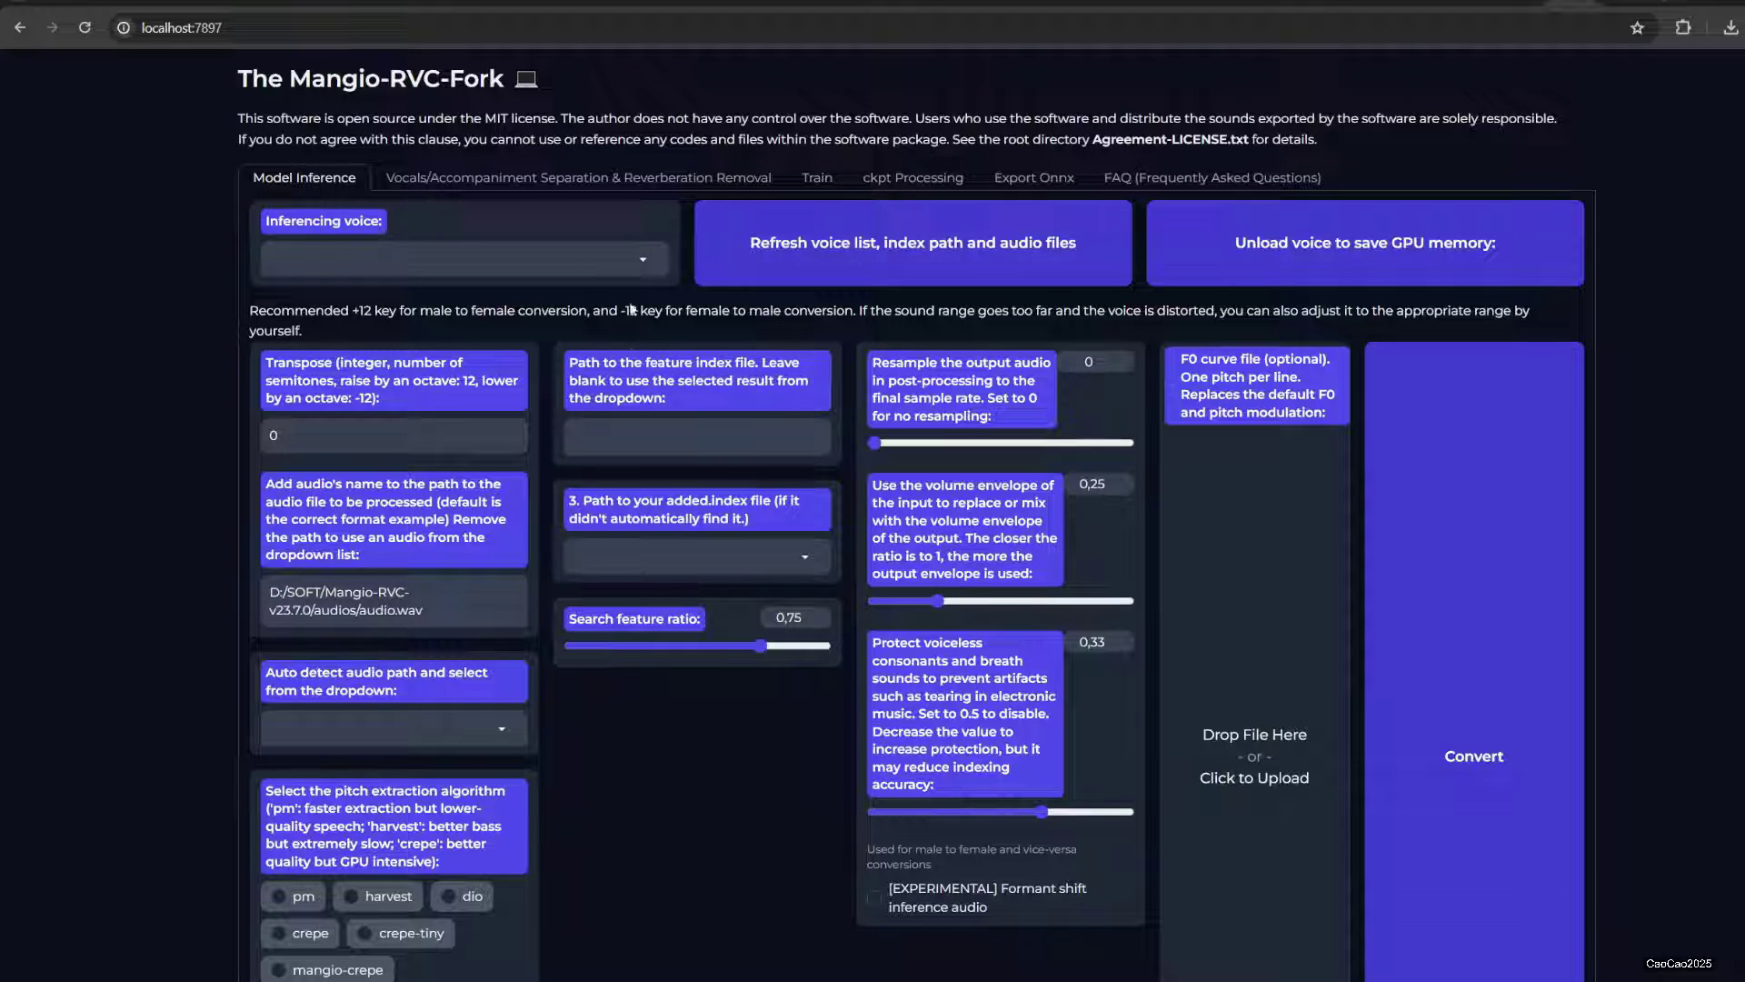
In the Train tab, name the experiment YusukeKitagawa and select model version v2
click(818, 176)
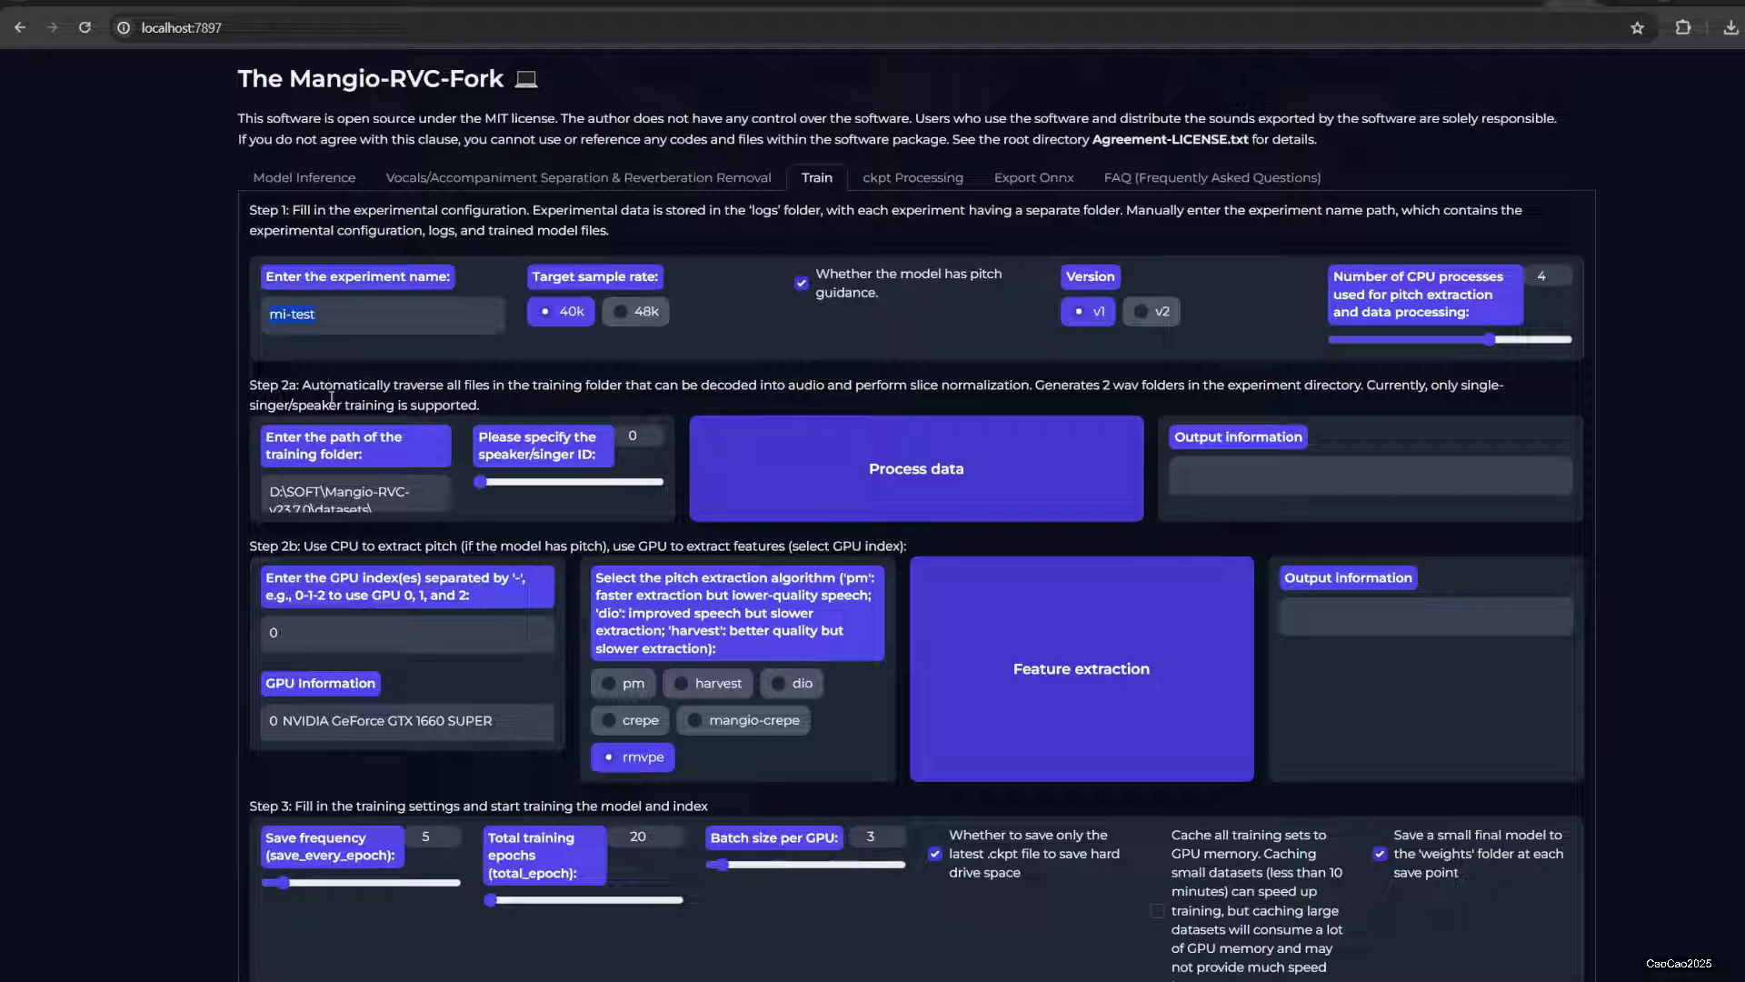
text(D:\SOFT\Mangio-RVC-v23.7.0\mytrain\YusukeKitagawa)
drag(383, 347, 259, 312)
key(BackSpace)
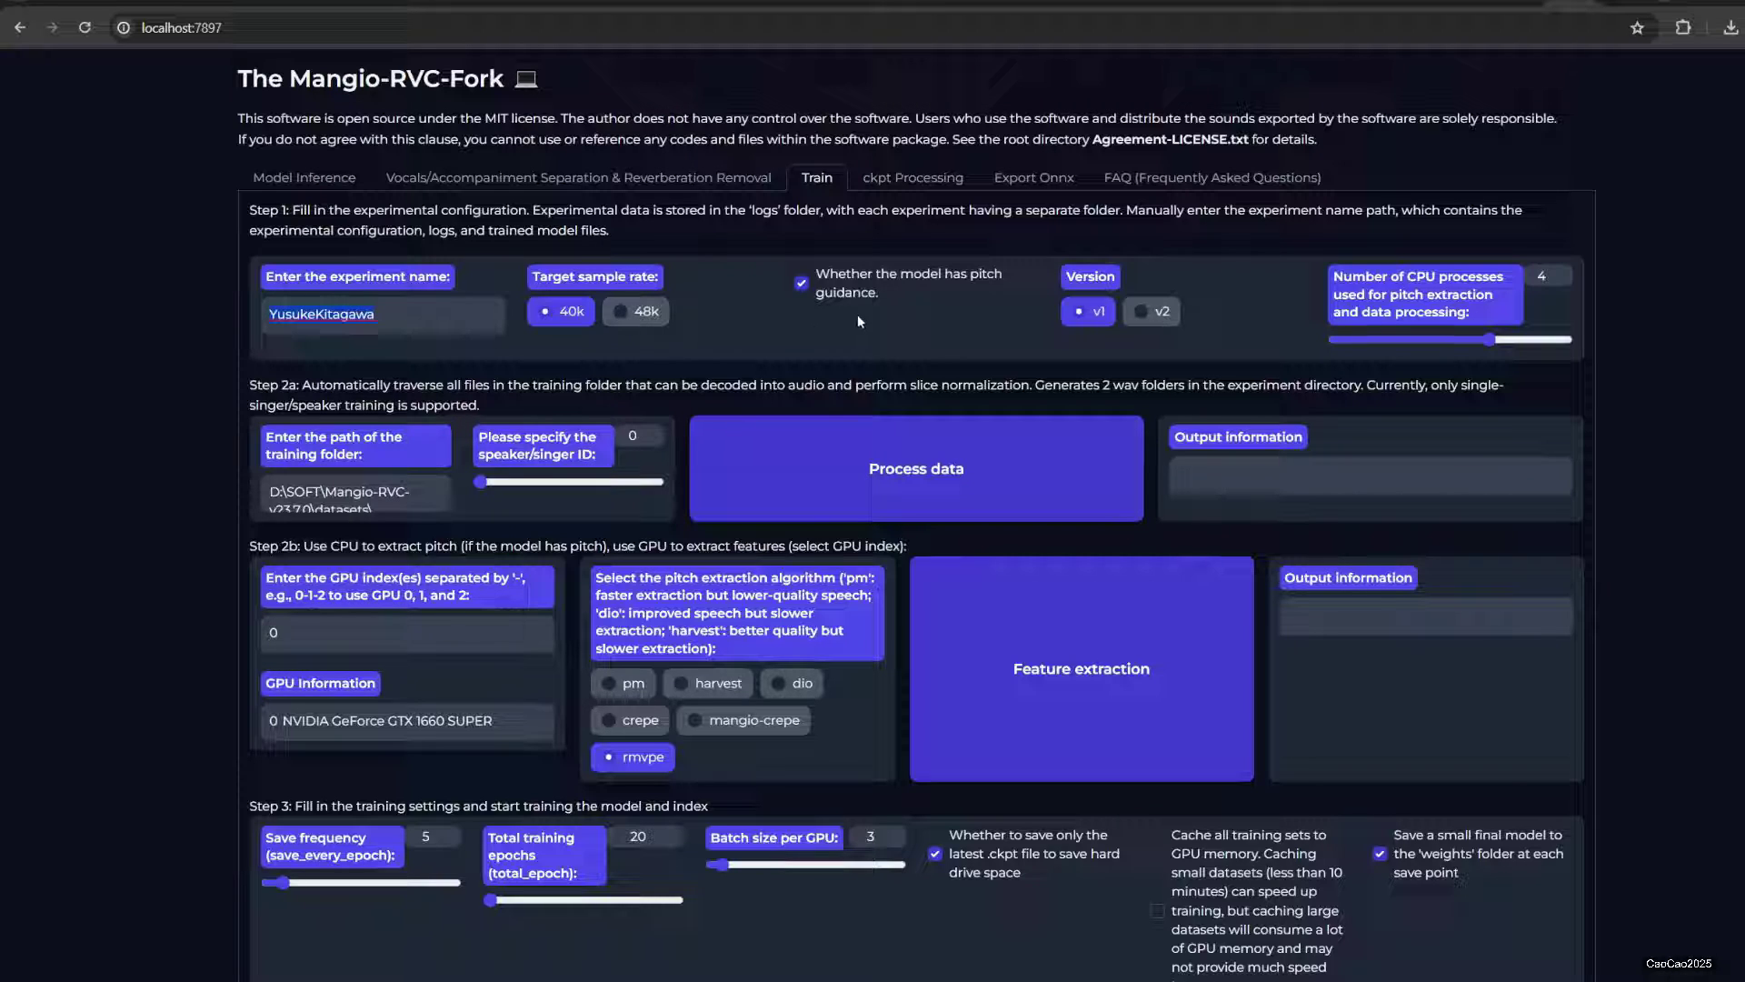
click(1155, 311)
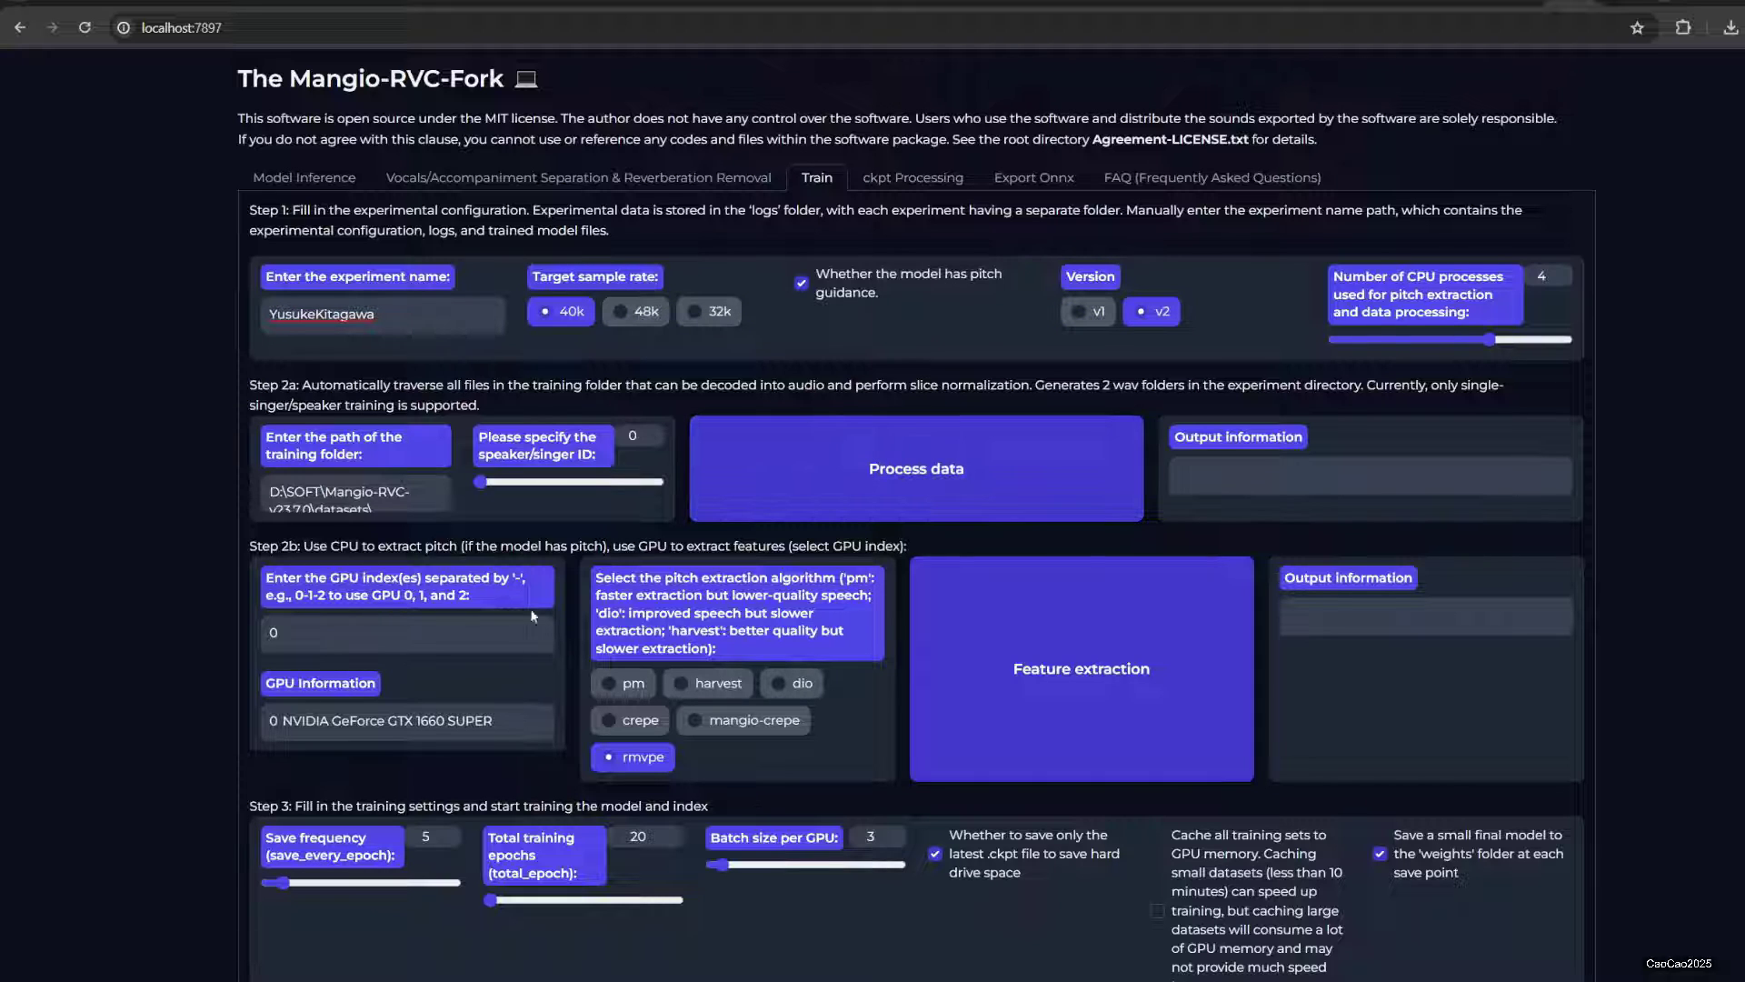
Set total training epochs to 600 and save frequency to every 10 epochs
scroll(733, 773, down, 1)
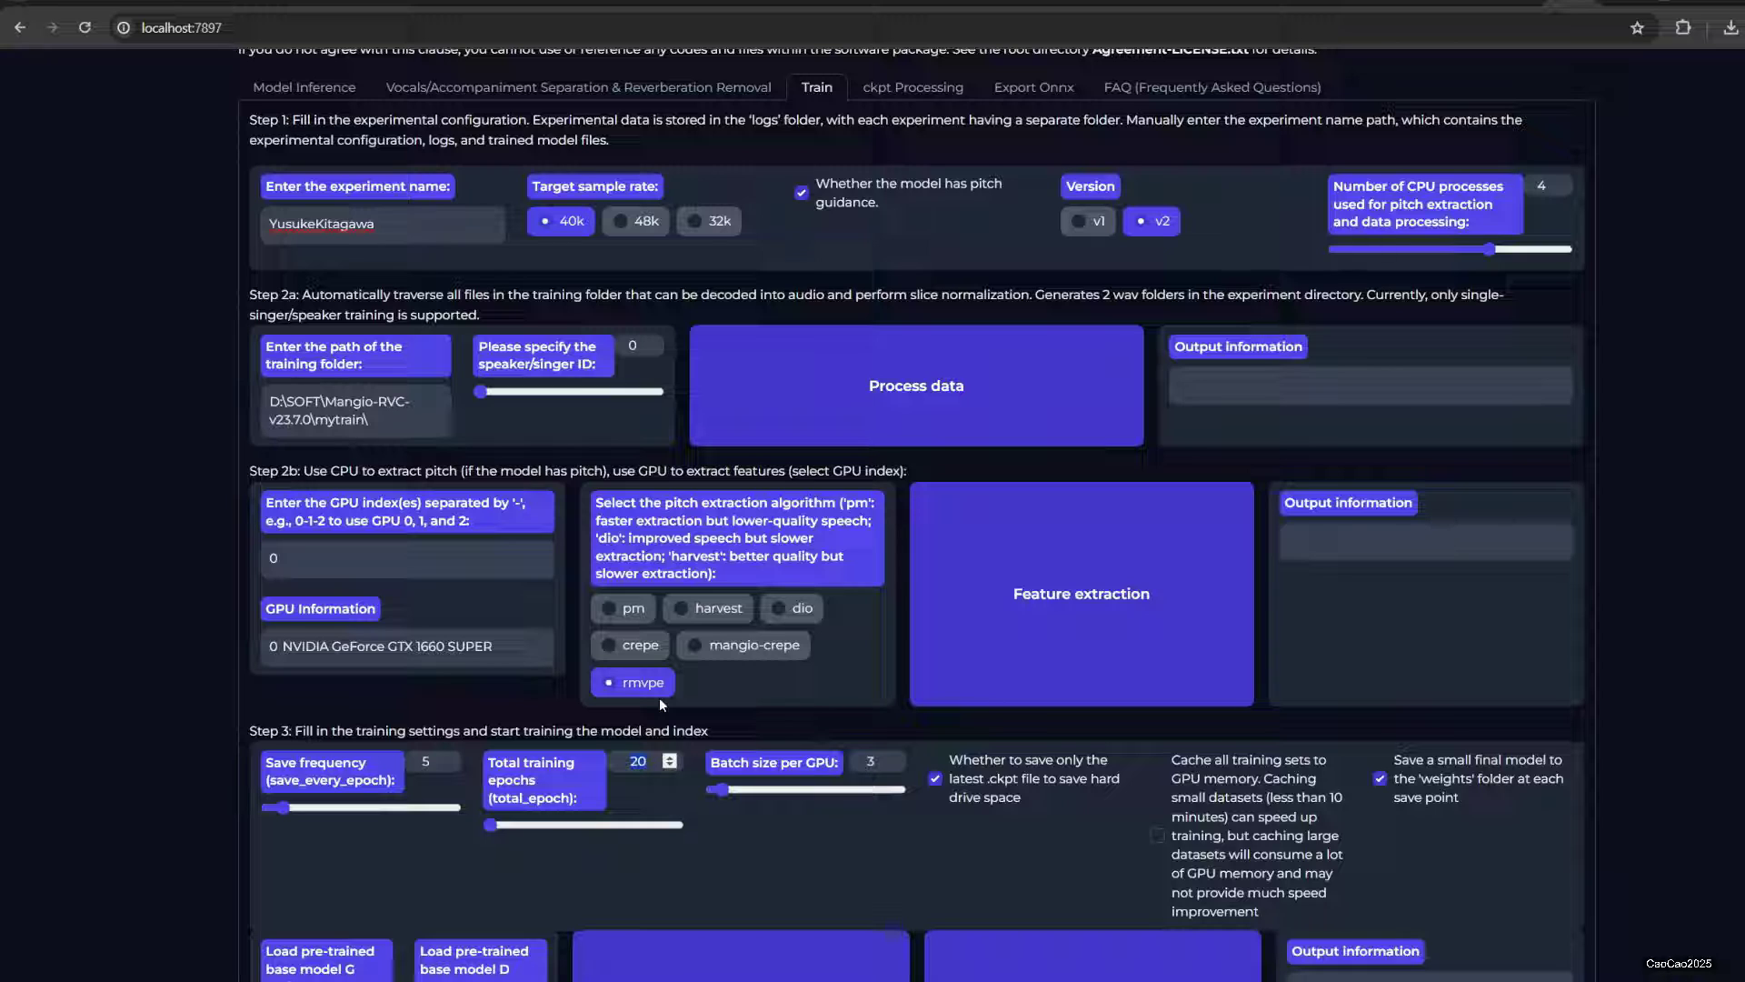
key(BackSpace)
key(BackSpace)
text(200)
key(Left)
key(Left)
key(BackSpace)
text(6)
click(427, 762)
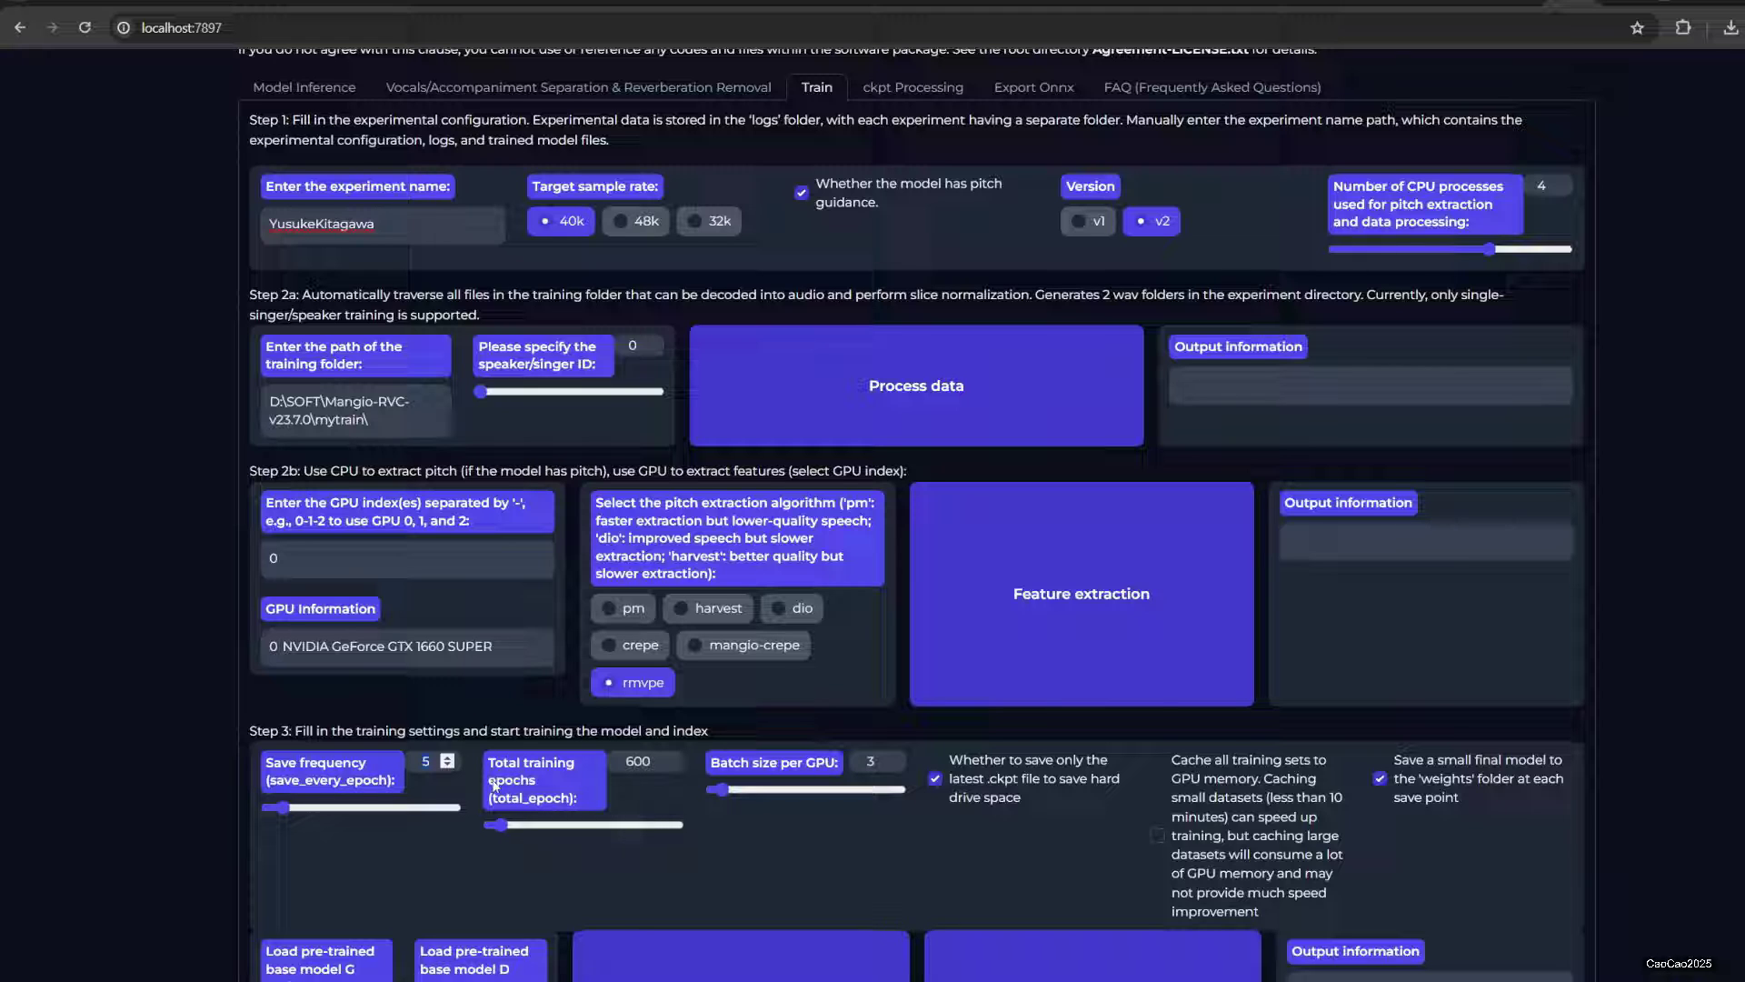
key(BackSpace)
text(10)
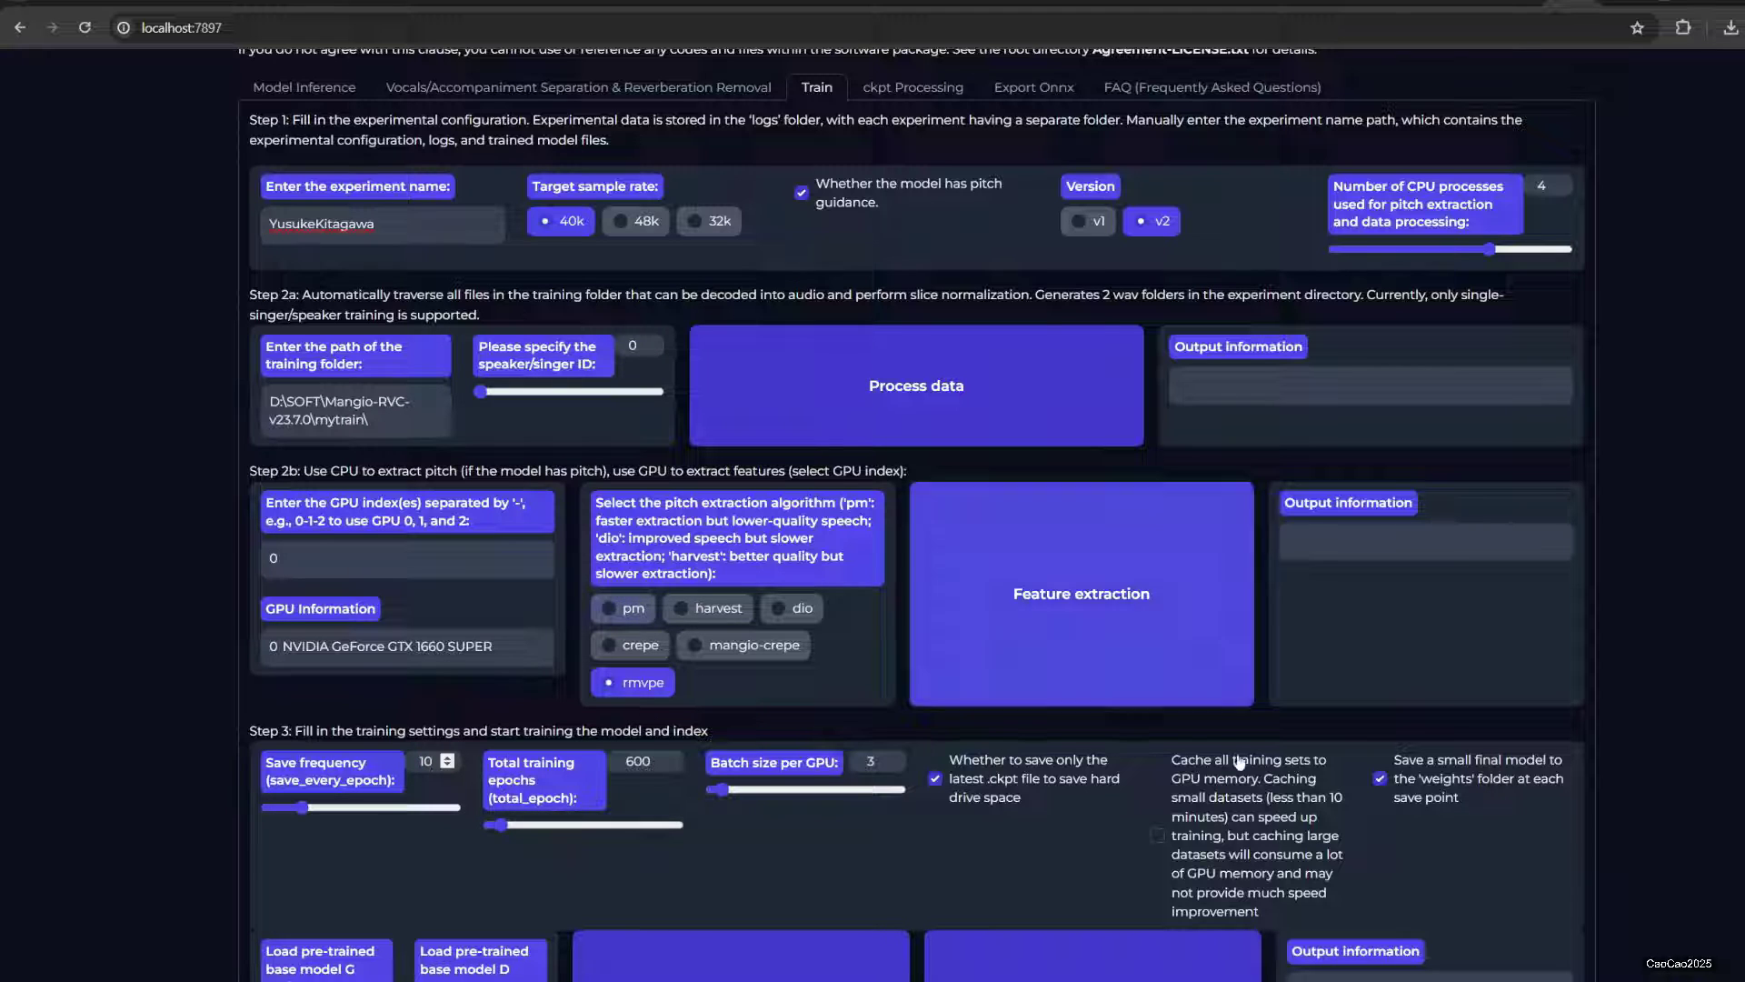
scroll(1177, 887, down, 2)
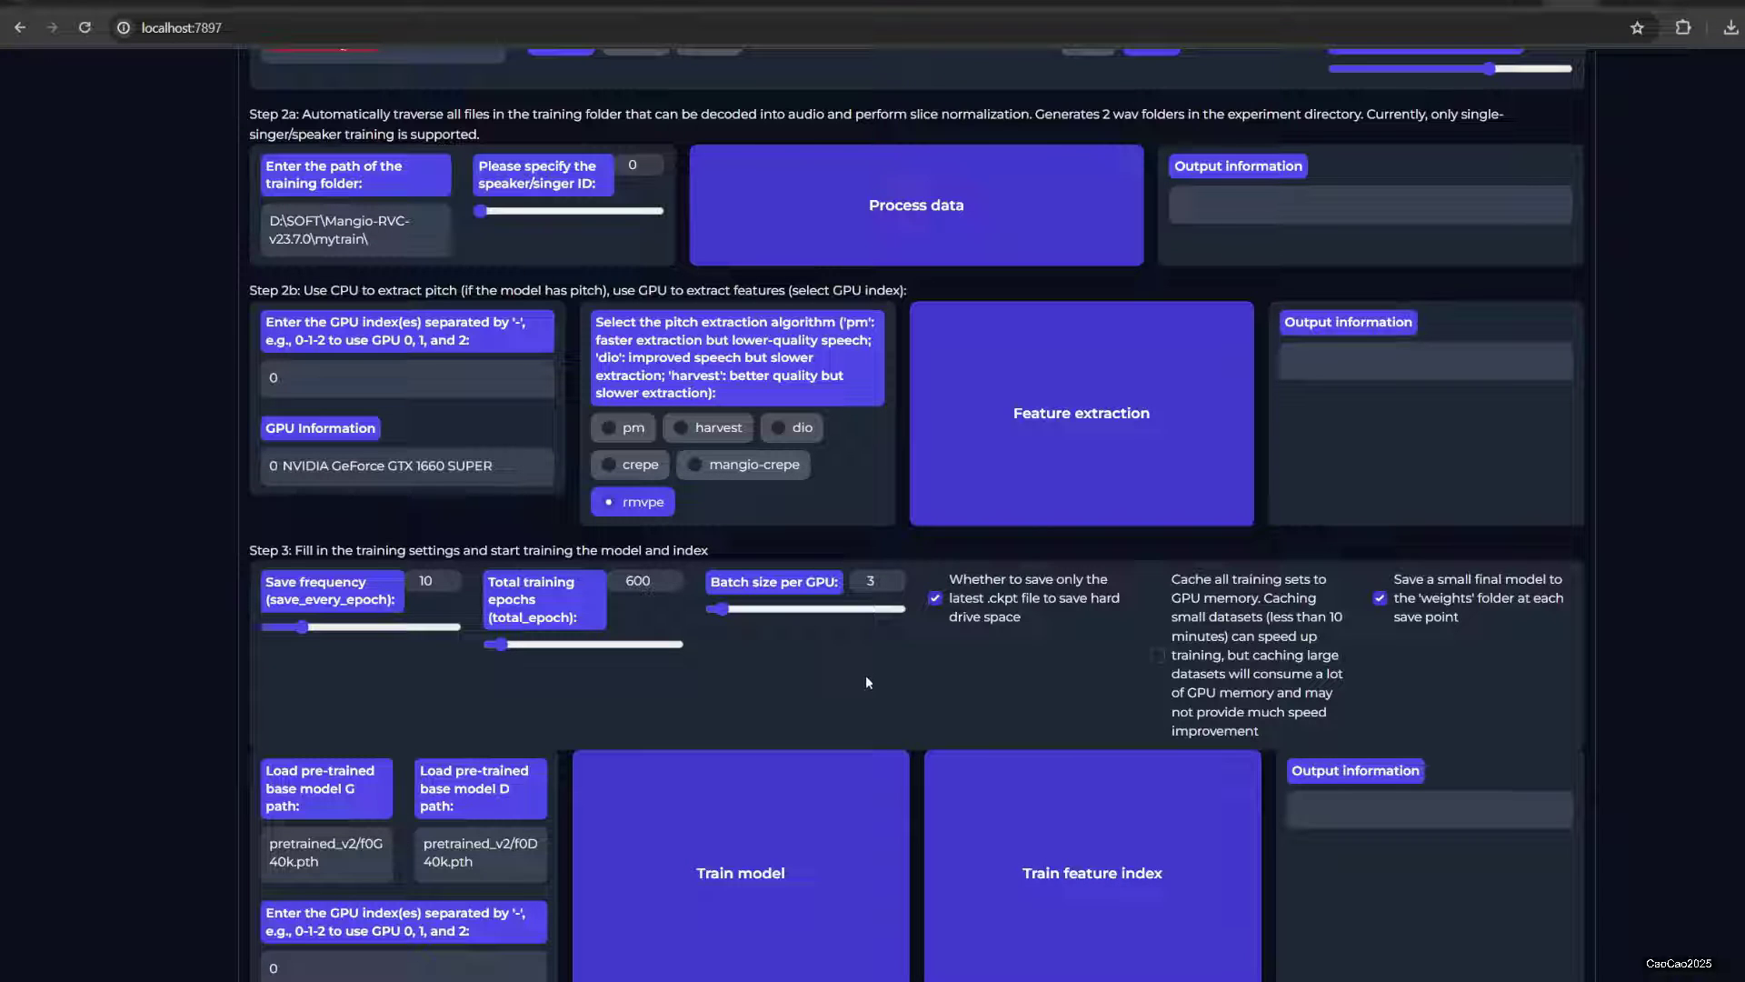
Start training the YusukeKitagawa model and review the console log output
click(785, 892)
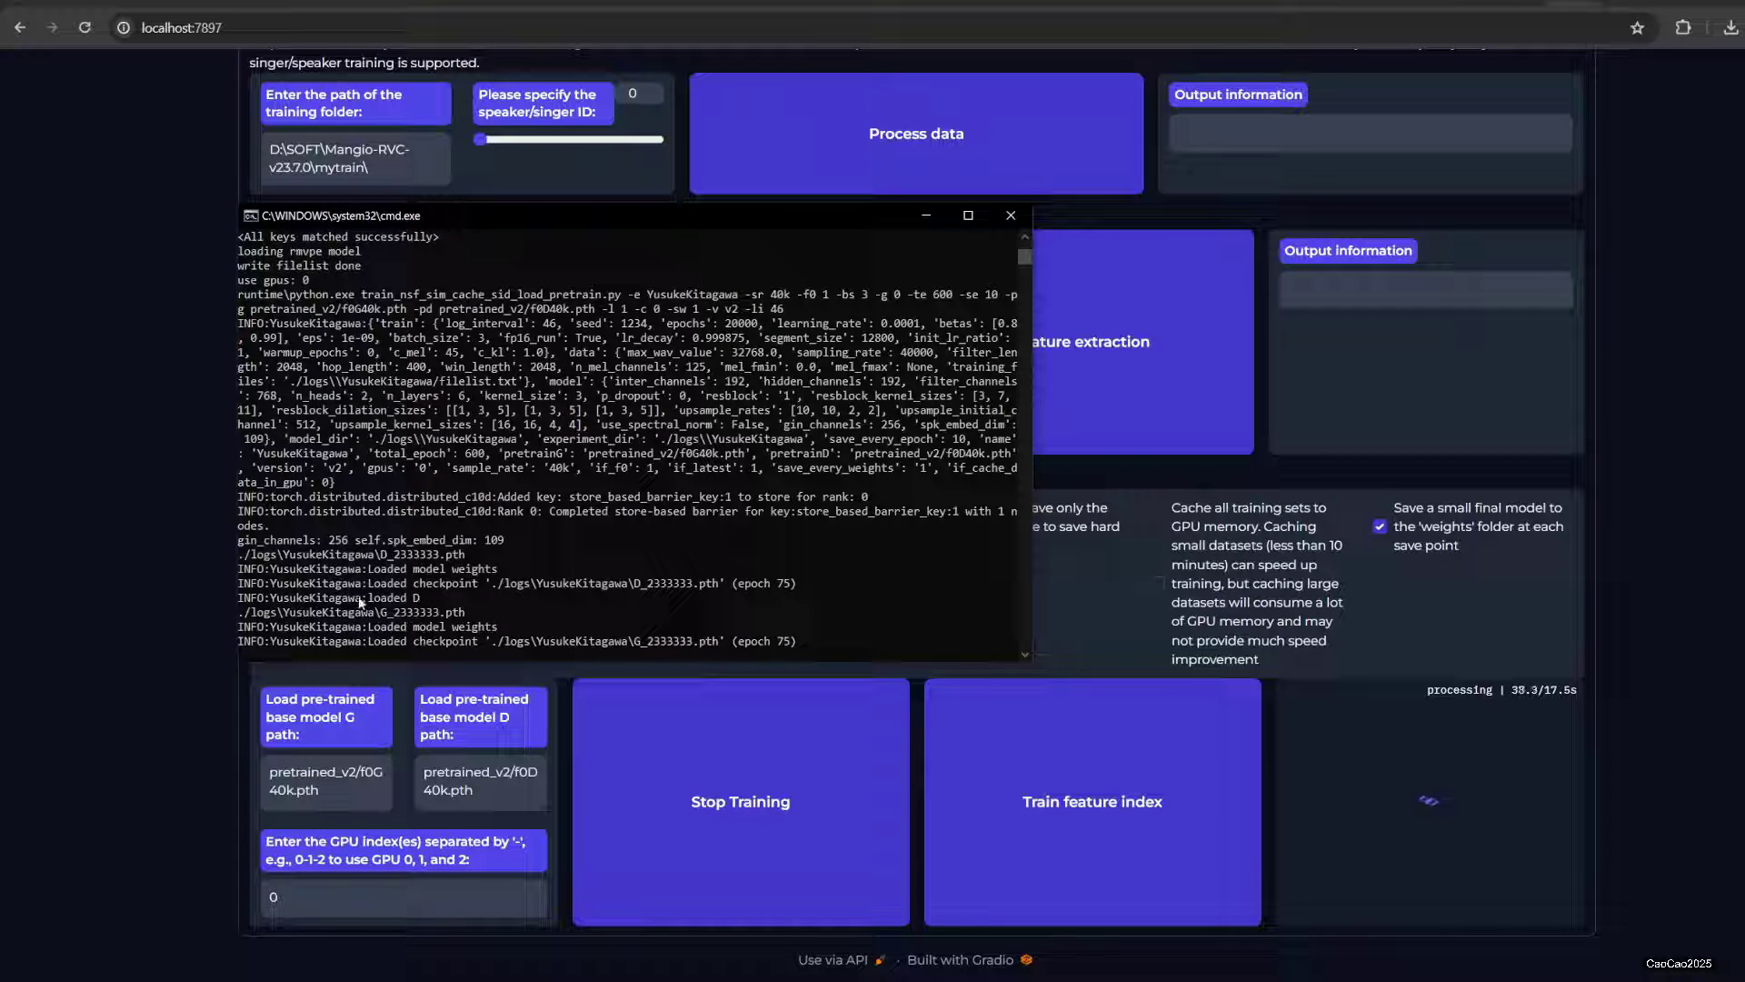
scroll(449, 537, up, 5)
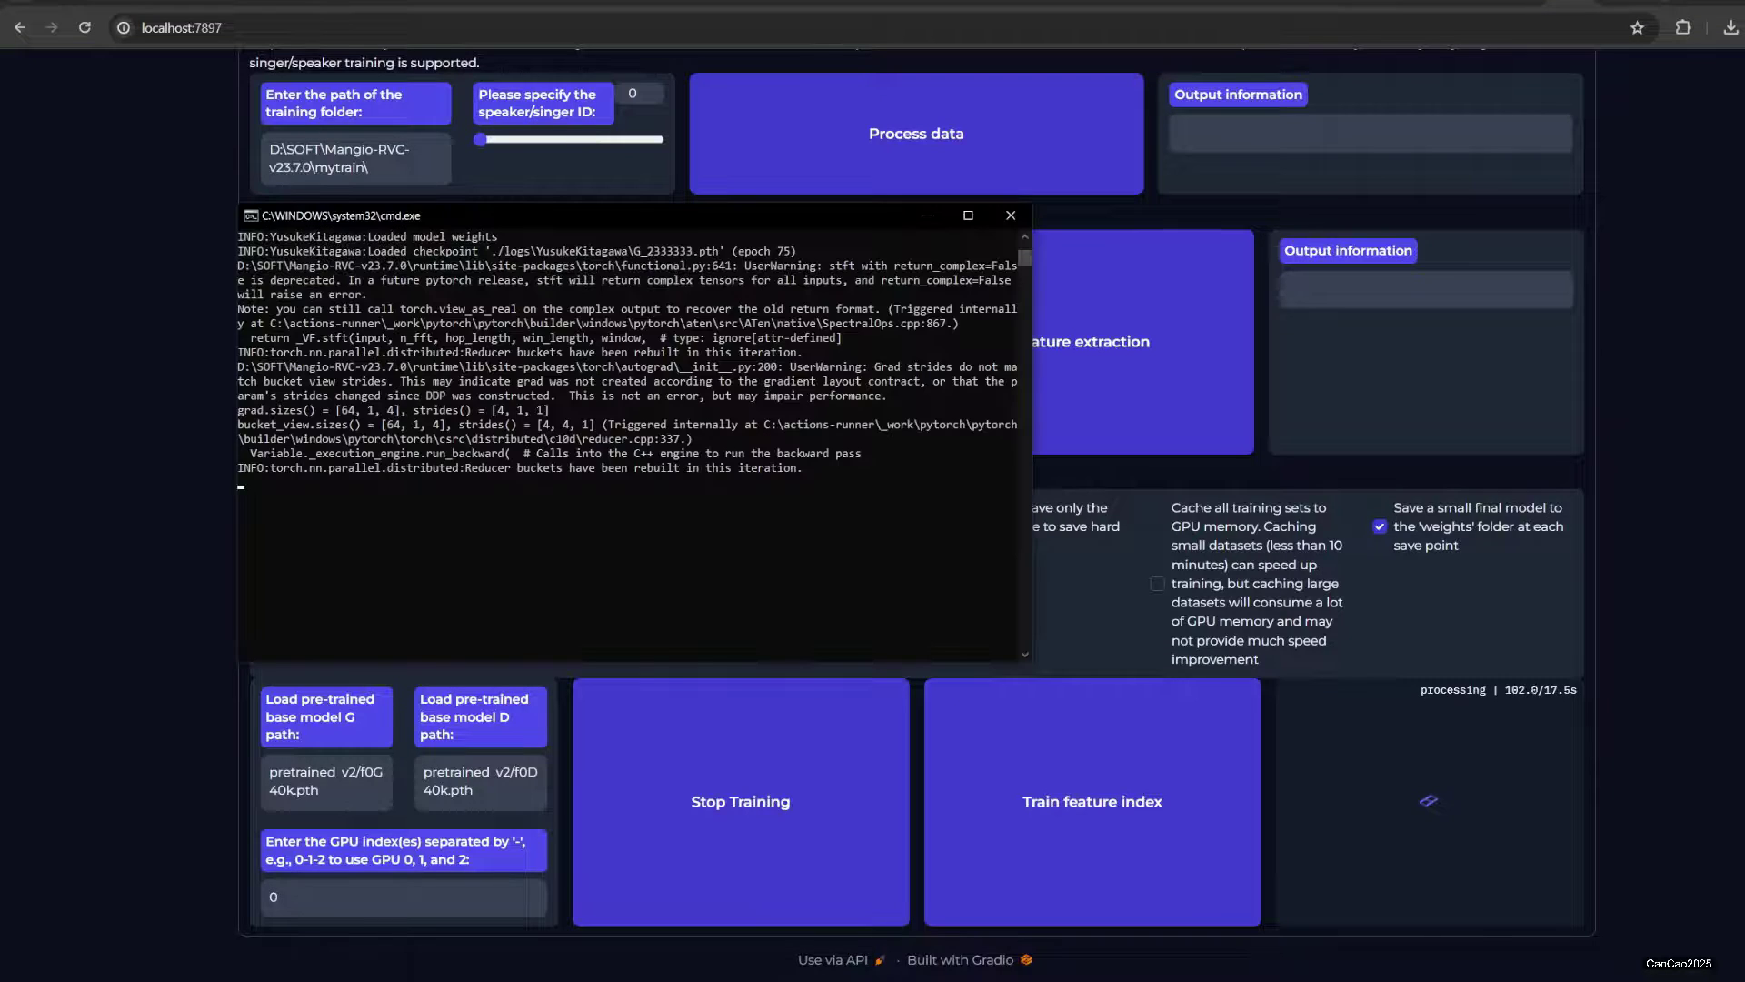
scroll(737, 509, up, 3)
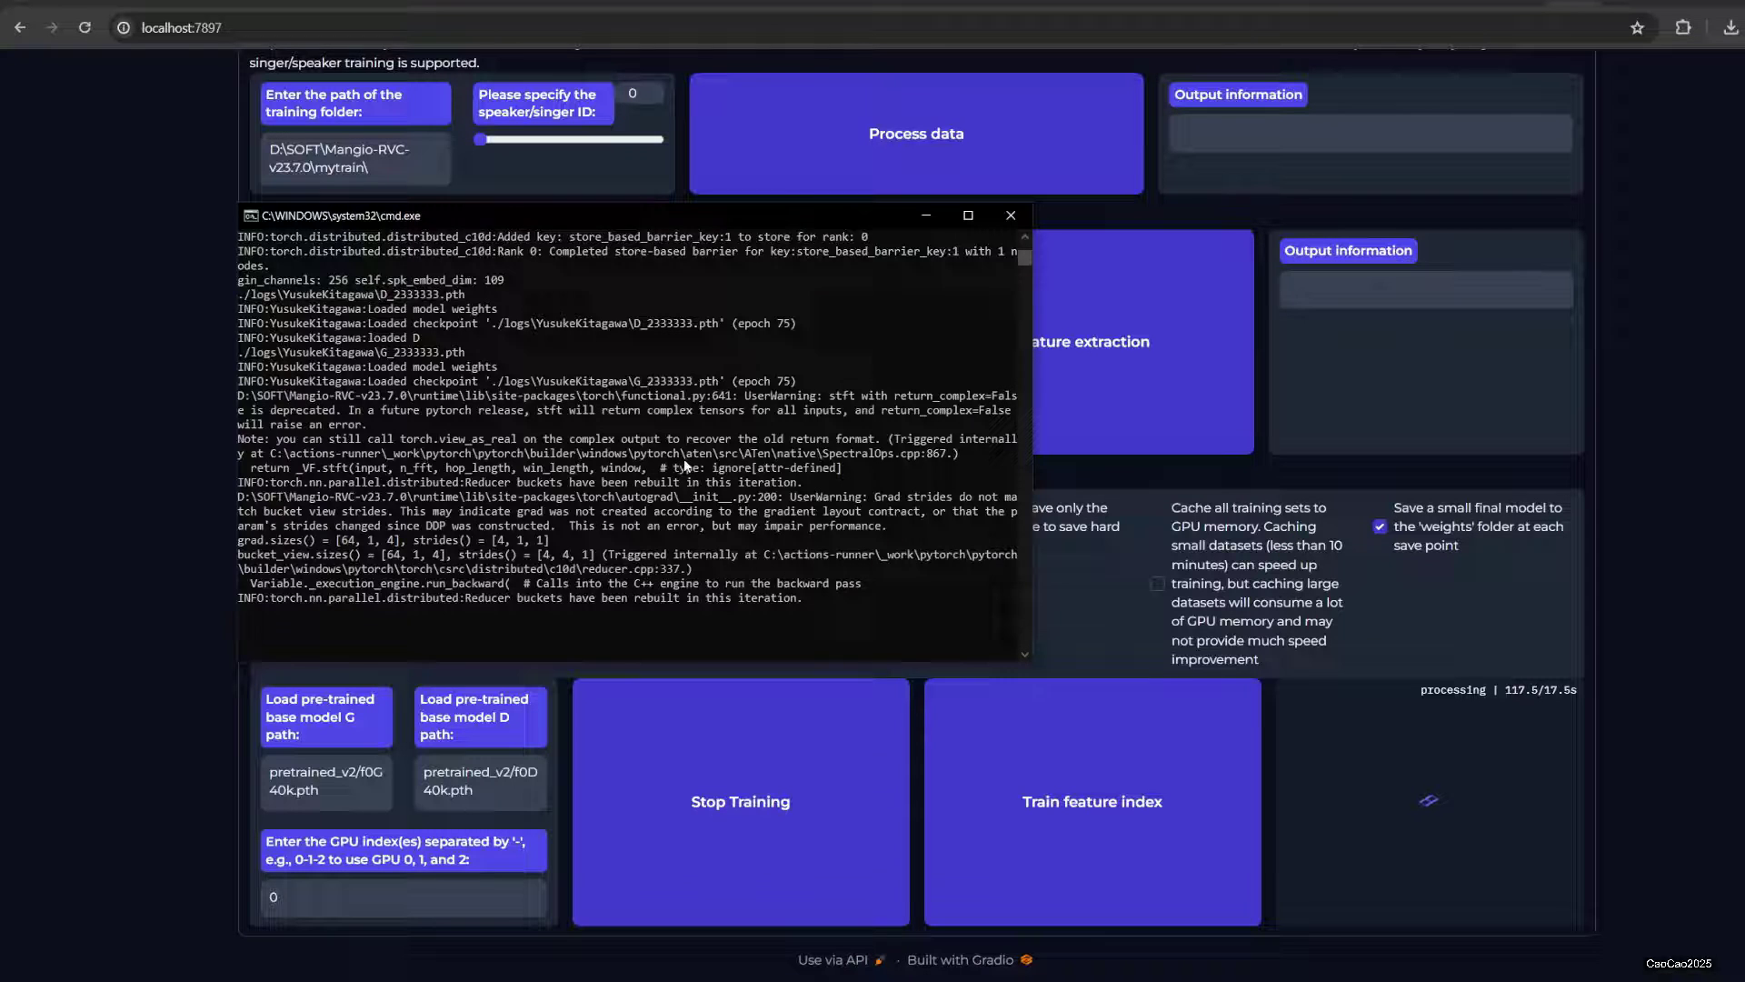
scroll(684, 458, down, 2)
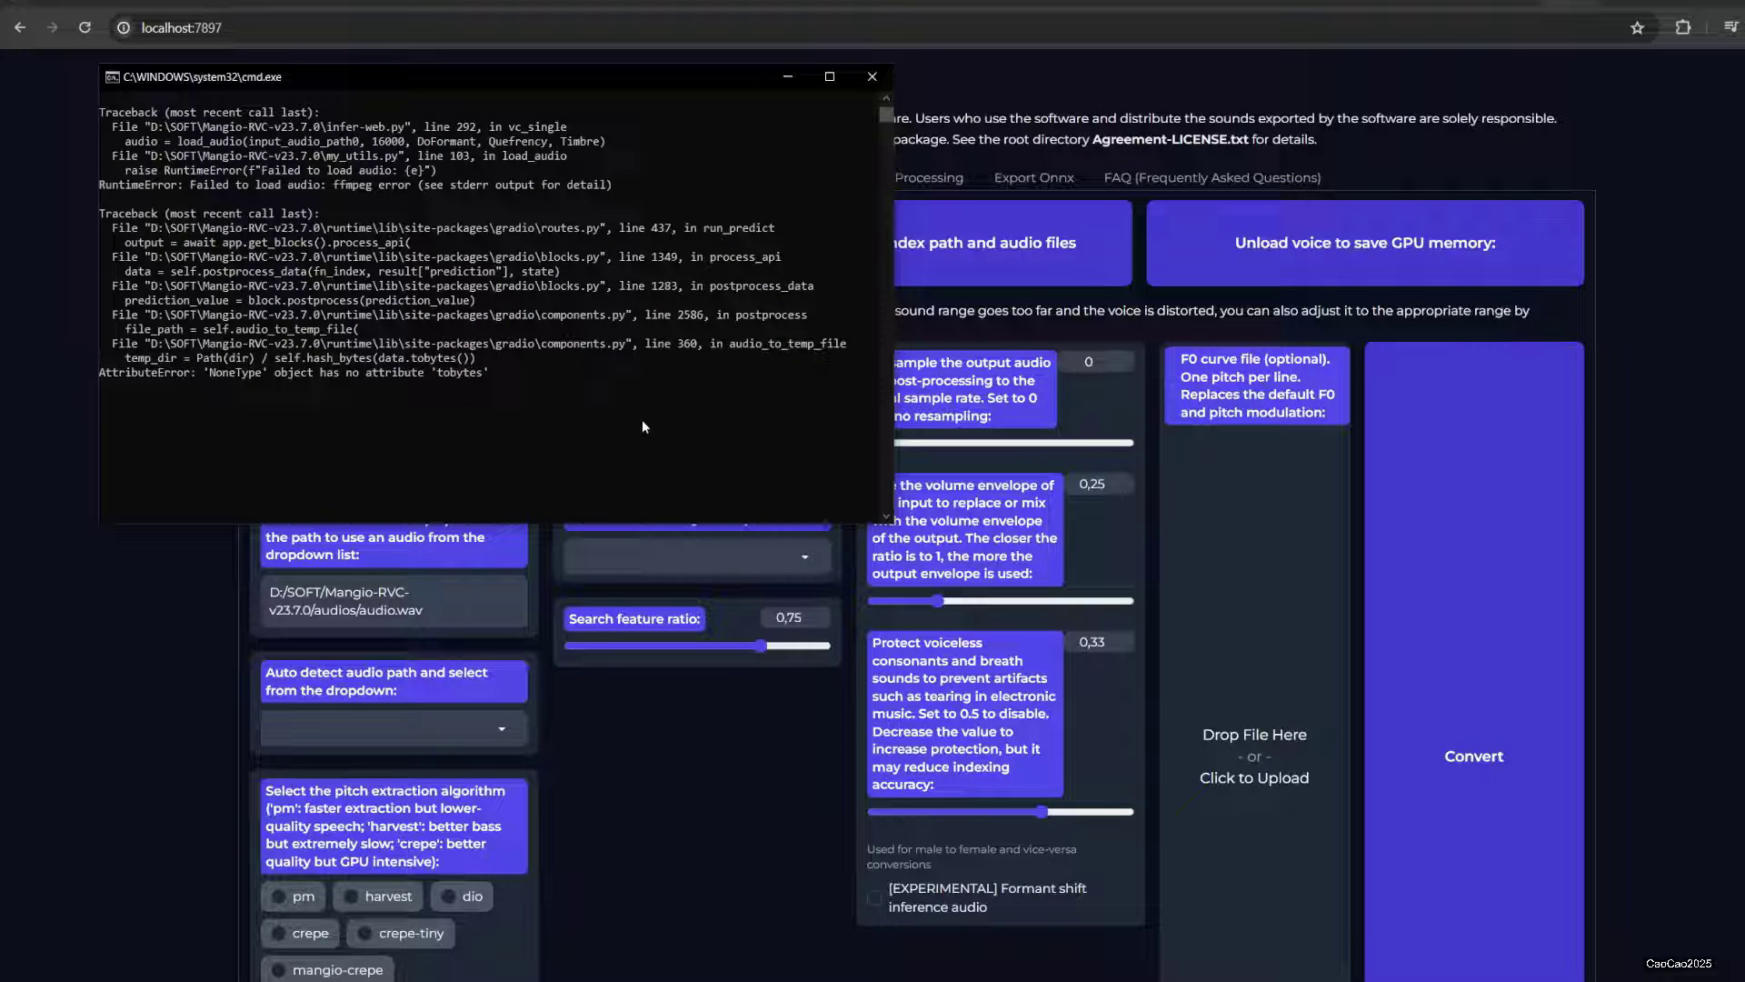
Refresh the voice list and select YusukeKitagawa_e480_s21600.pth as the inferencing voice
click(89, 674)
click(807, 242)
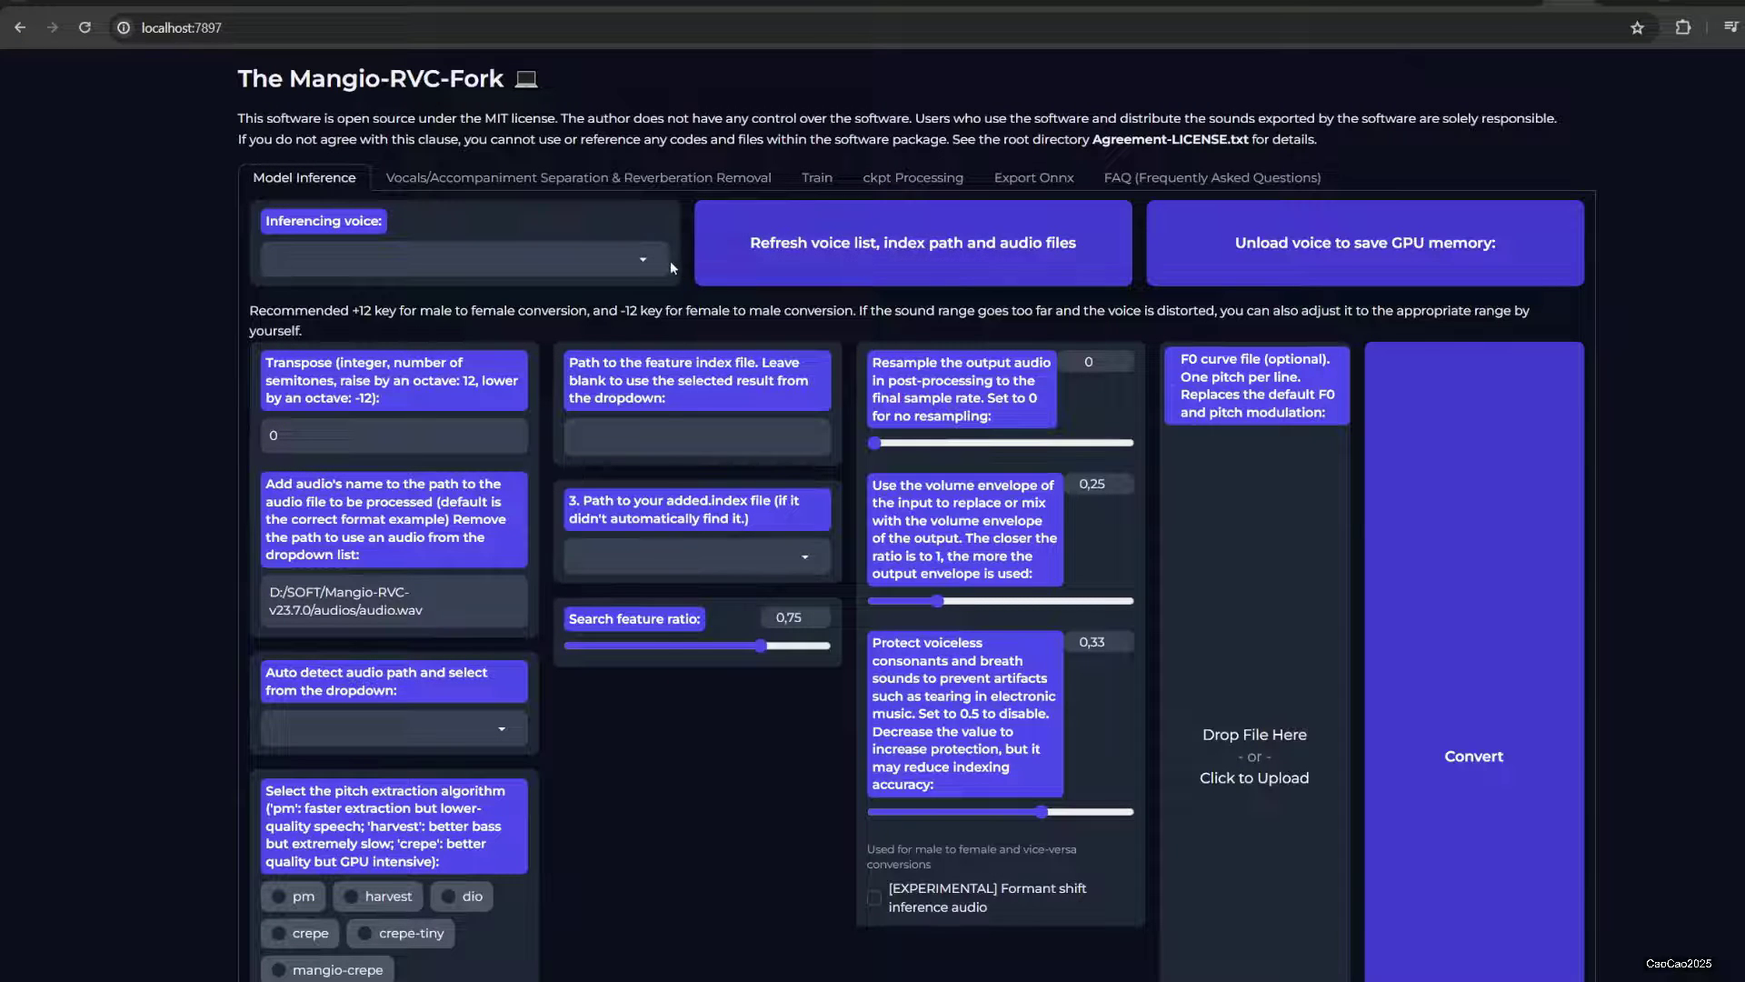
click(640, 260)
drag(664, 331, 646, 688)
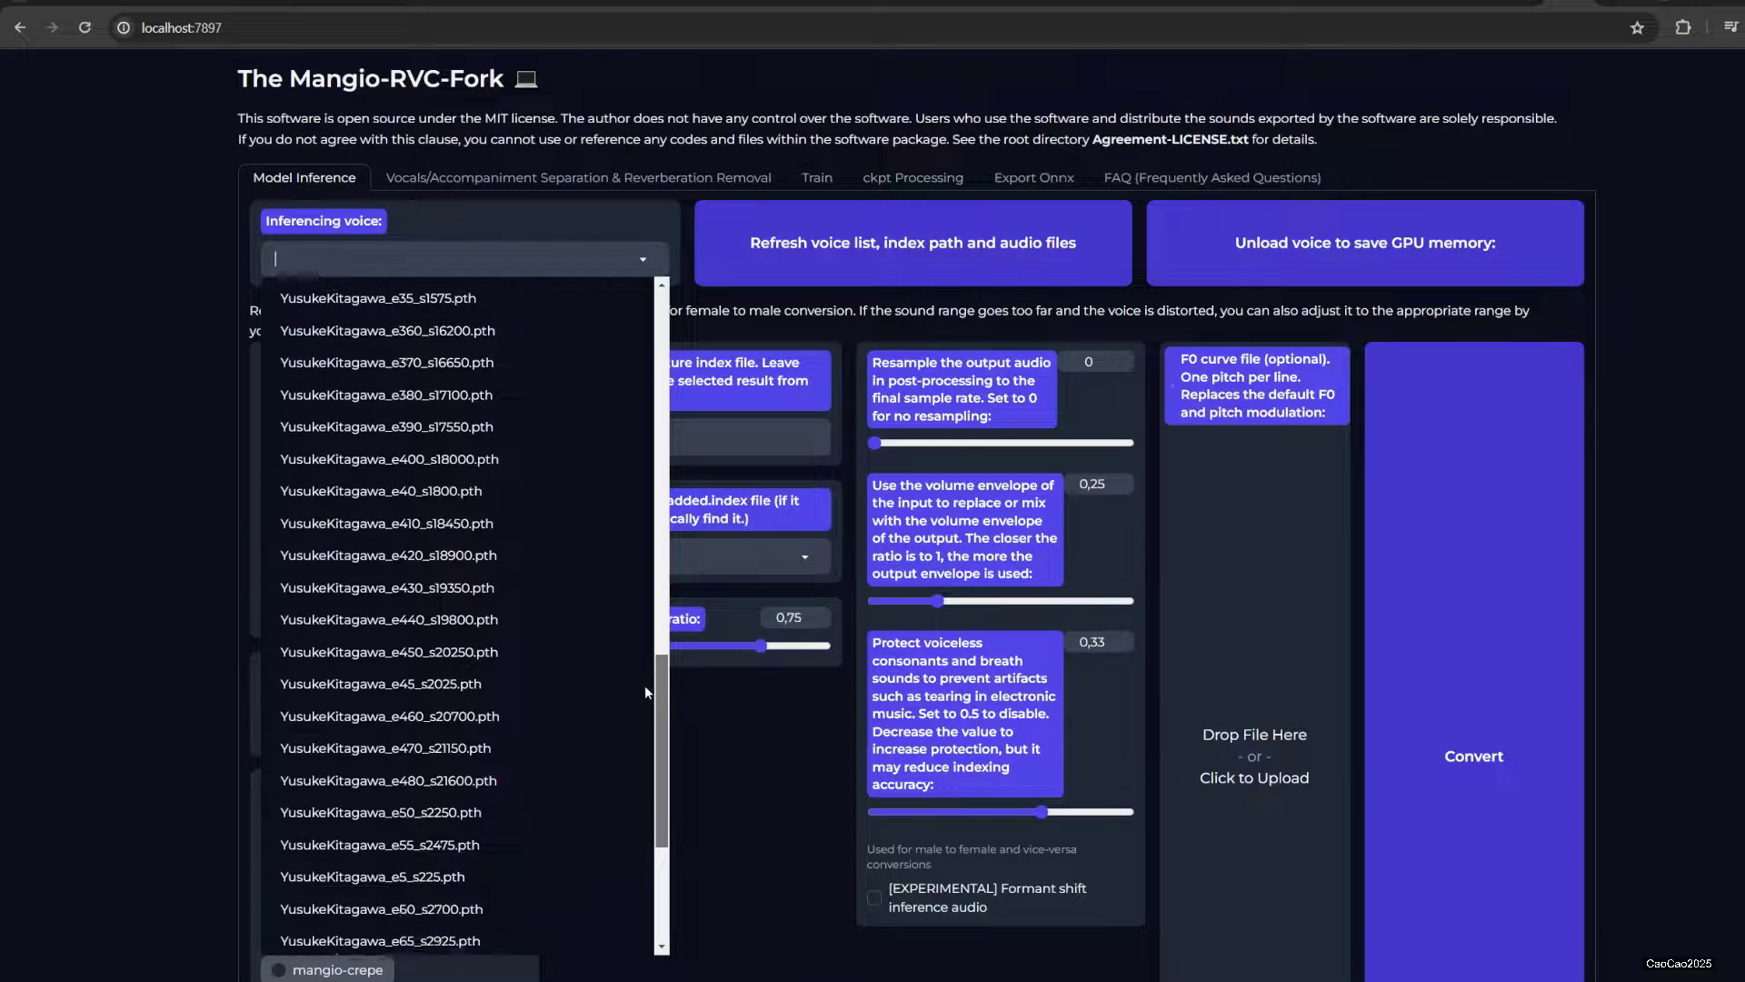
click(416, 778)
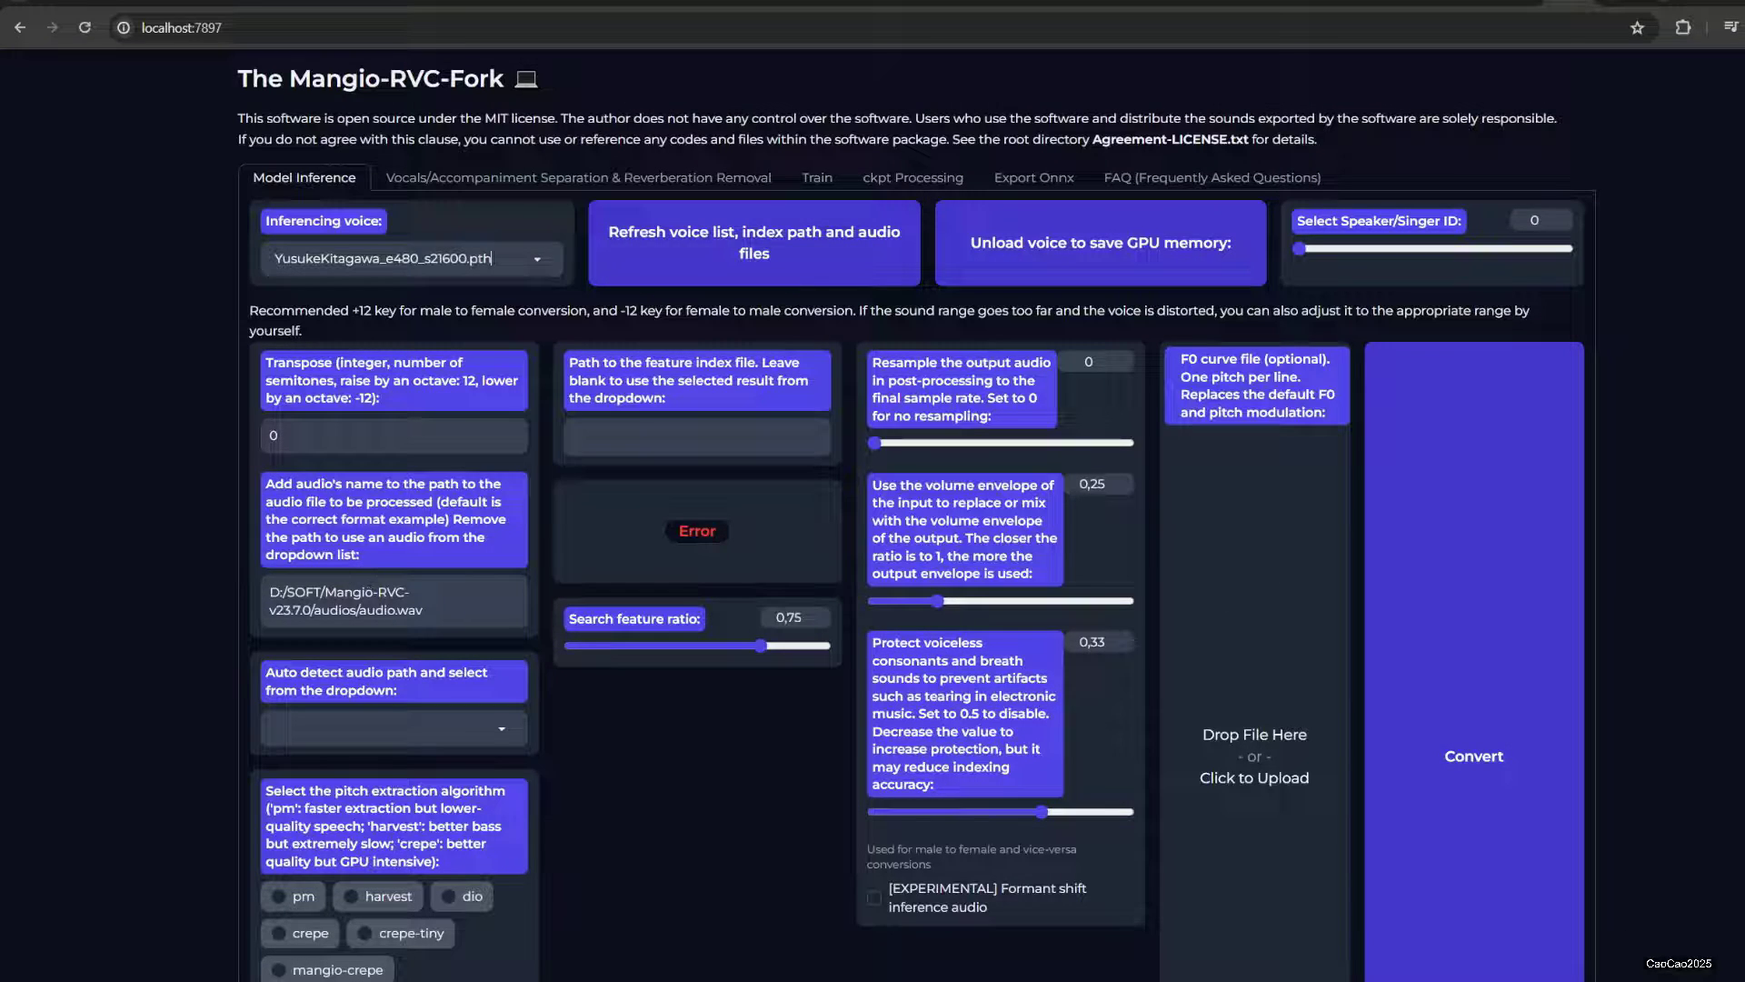
key(alt+Tab)
Preview sound sample.mp3 in VLC, then drag it into the conversion page's audio input
click(56, 309)
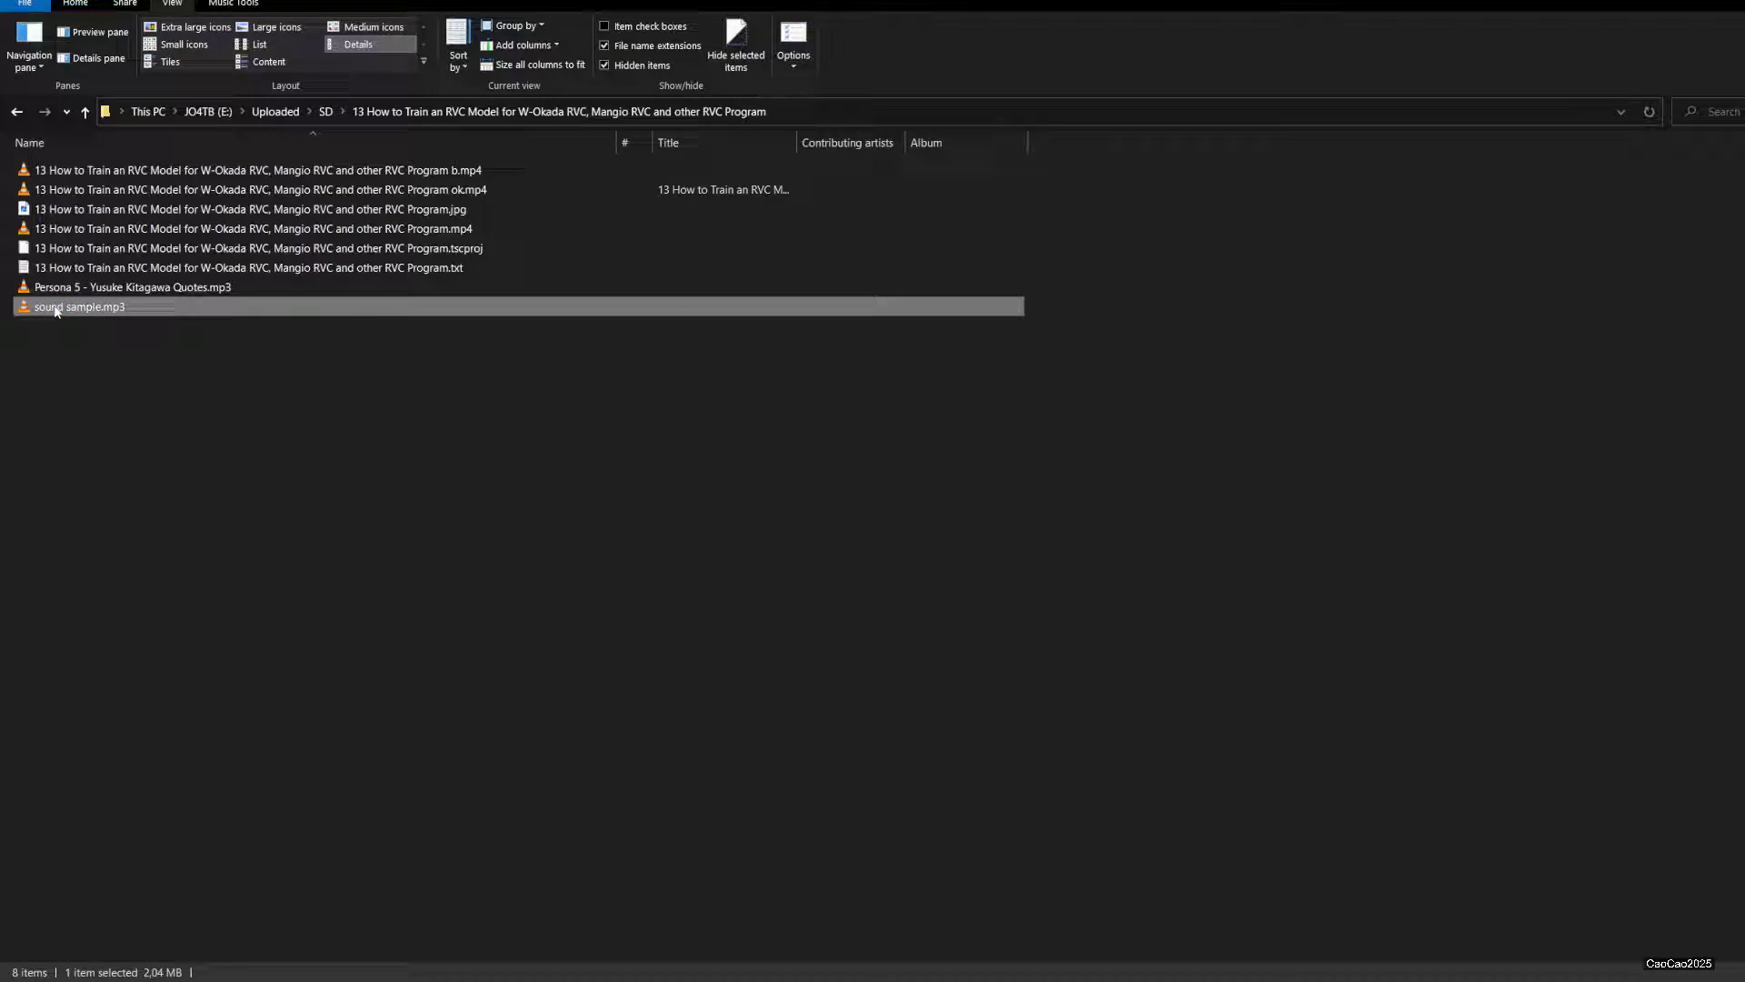
double_click(57, 307)
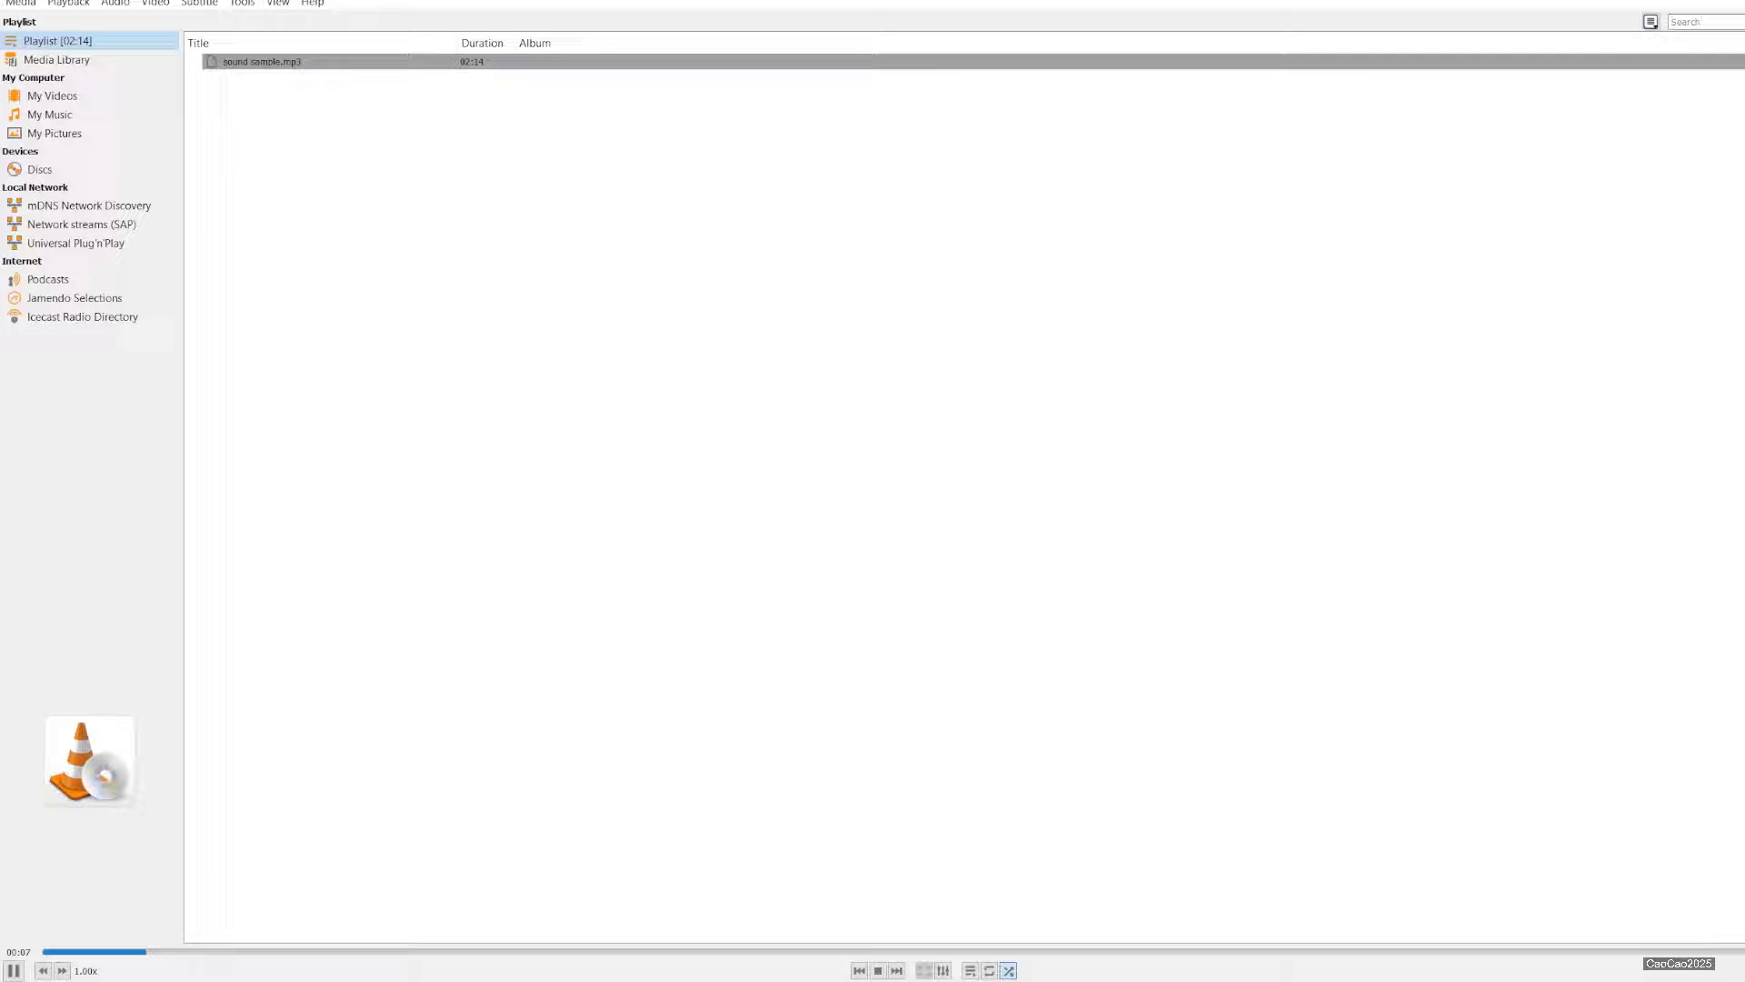
key(alt+Tab)
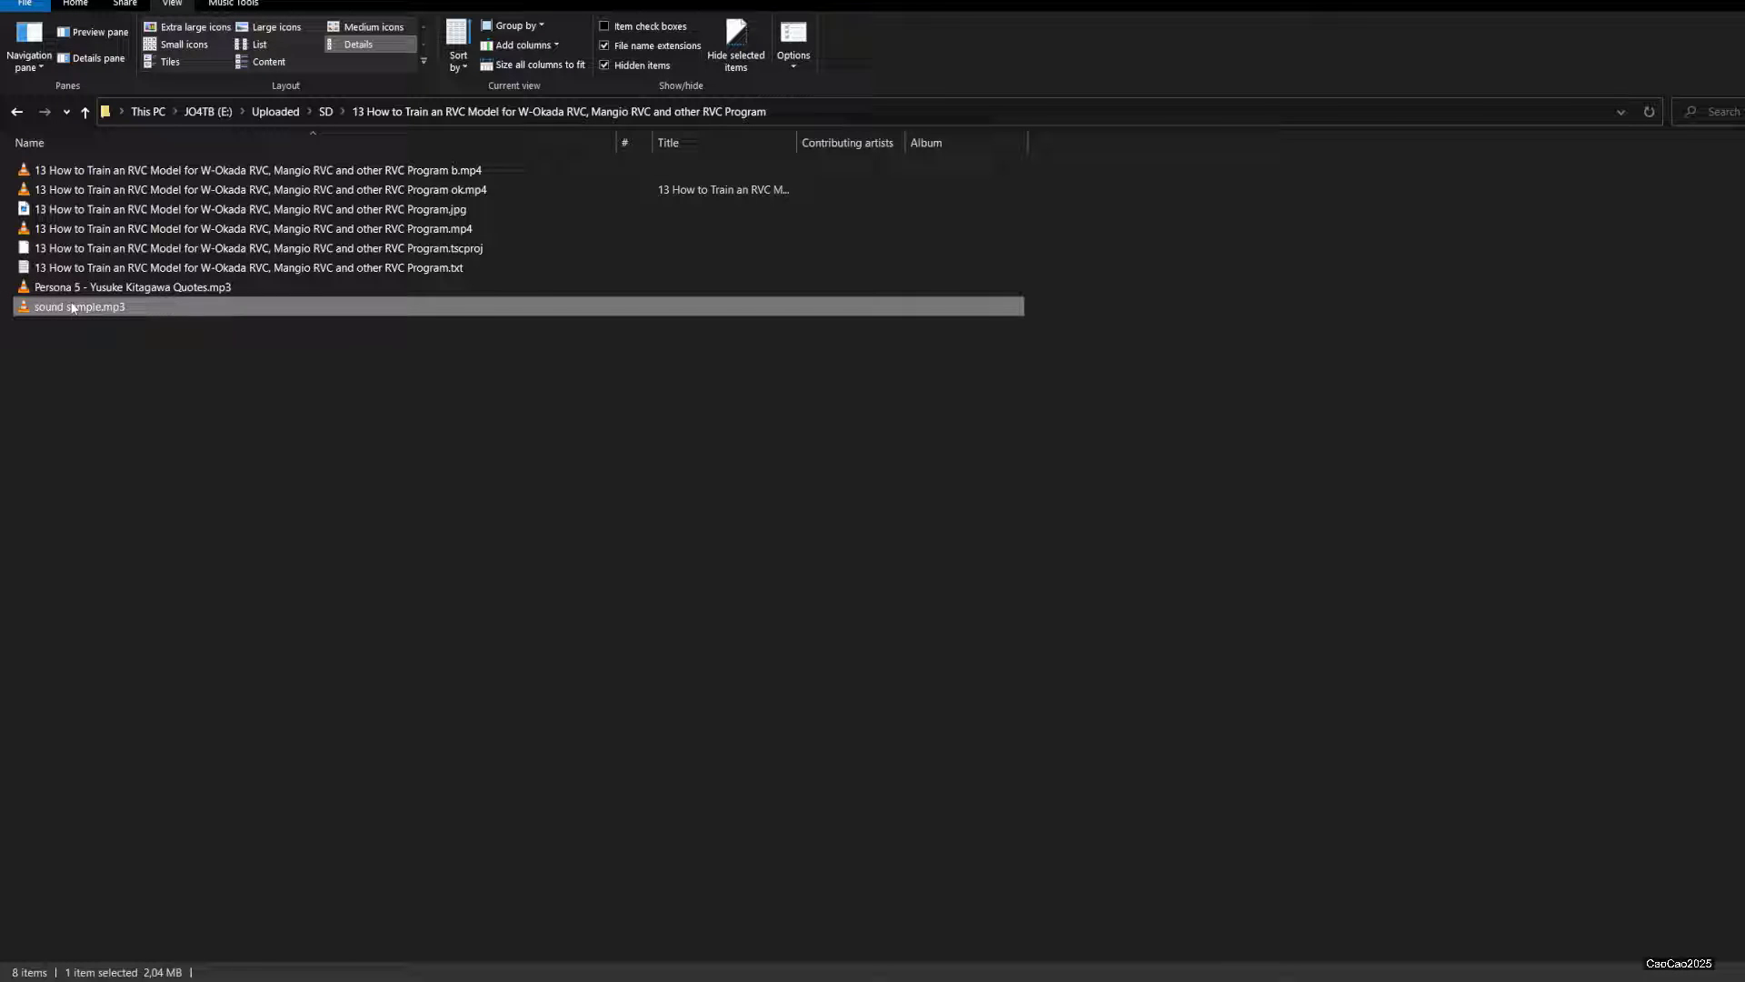
drag(72, 309, 194, 342)
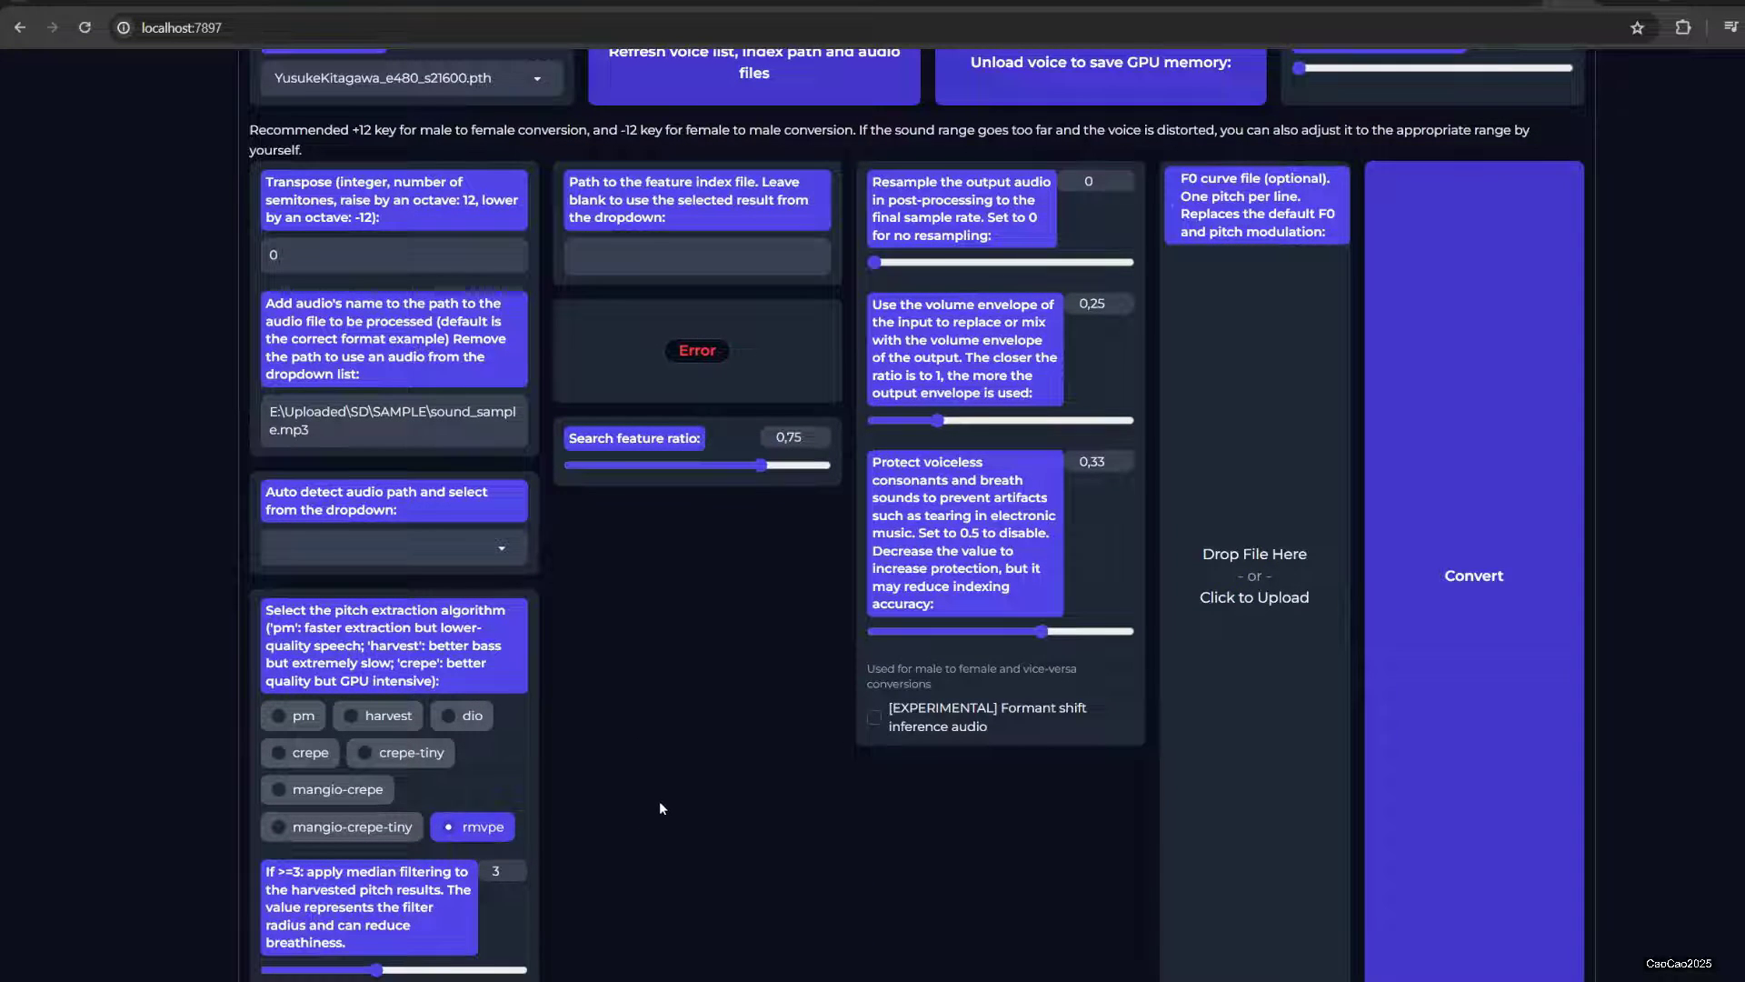
Play the 2:14 converted sound sample in the YusukeKitagawa voice
scroll(662, 806, up, 1)
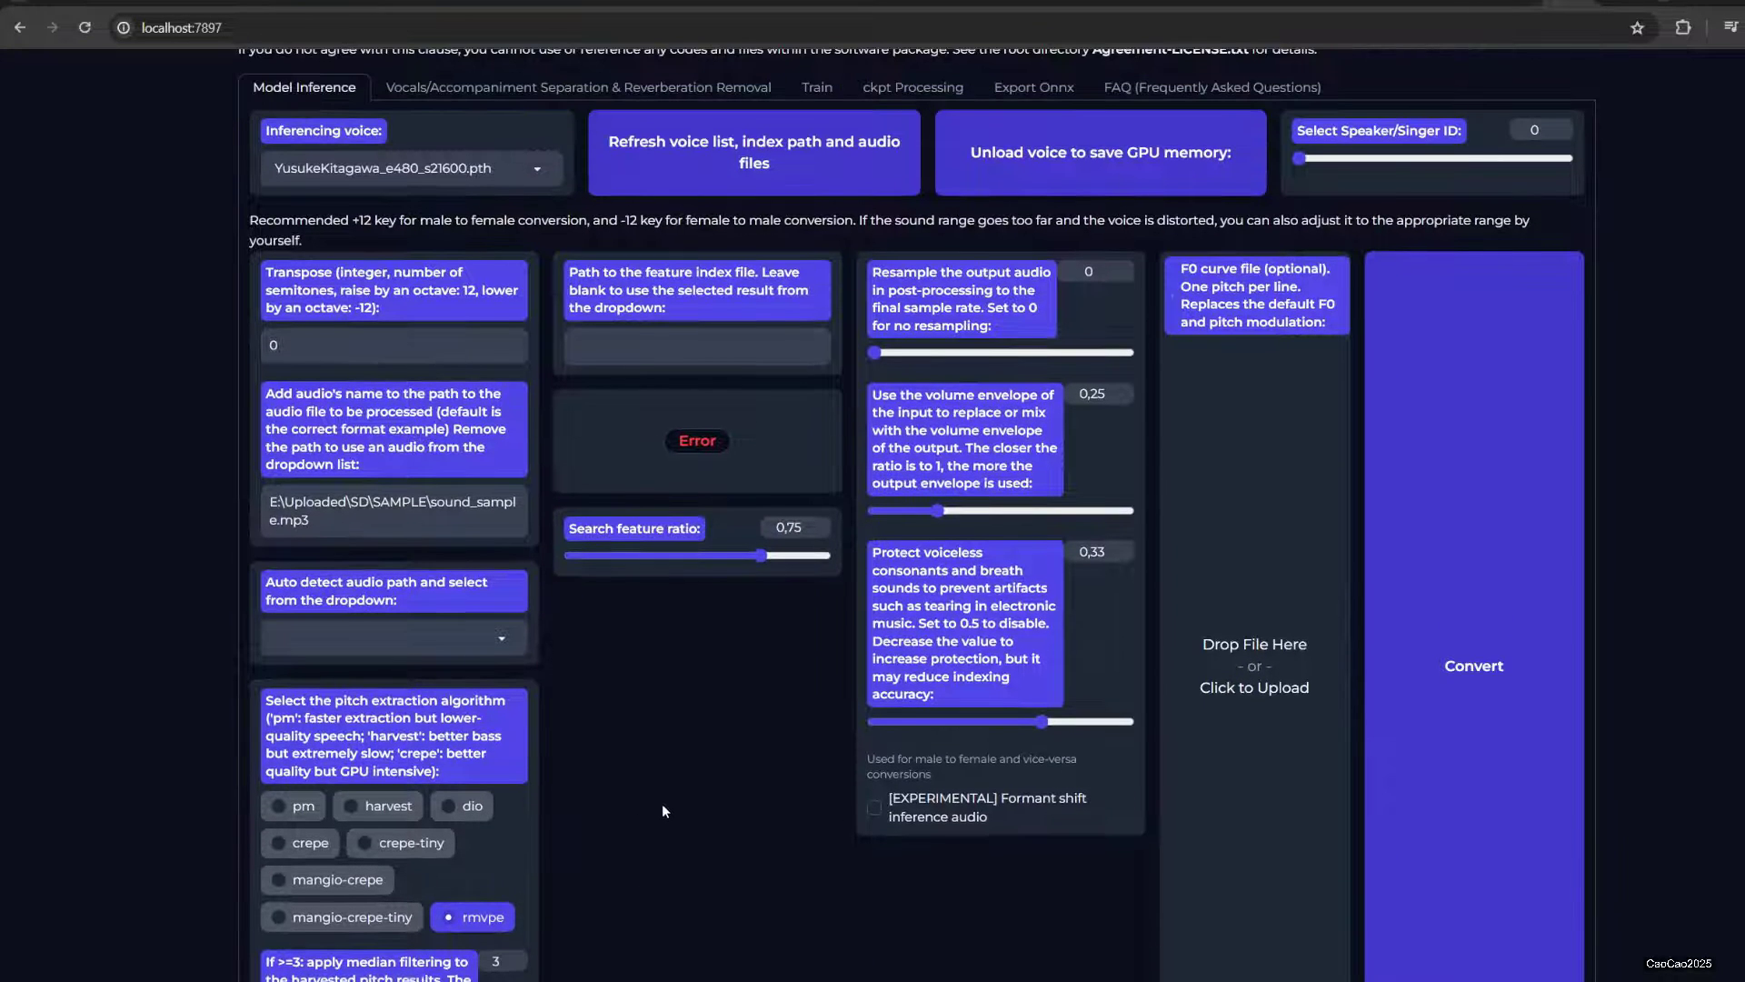
scroll(664, 805, down, 2)
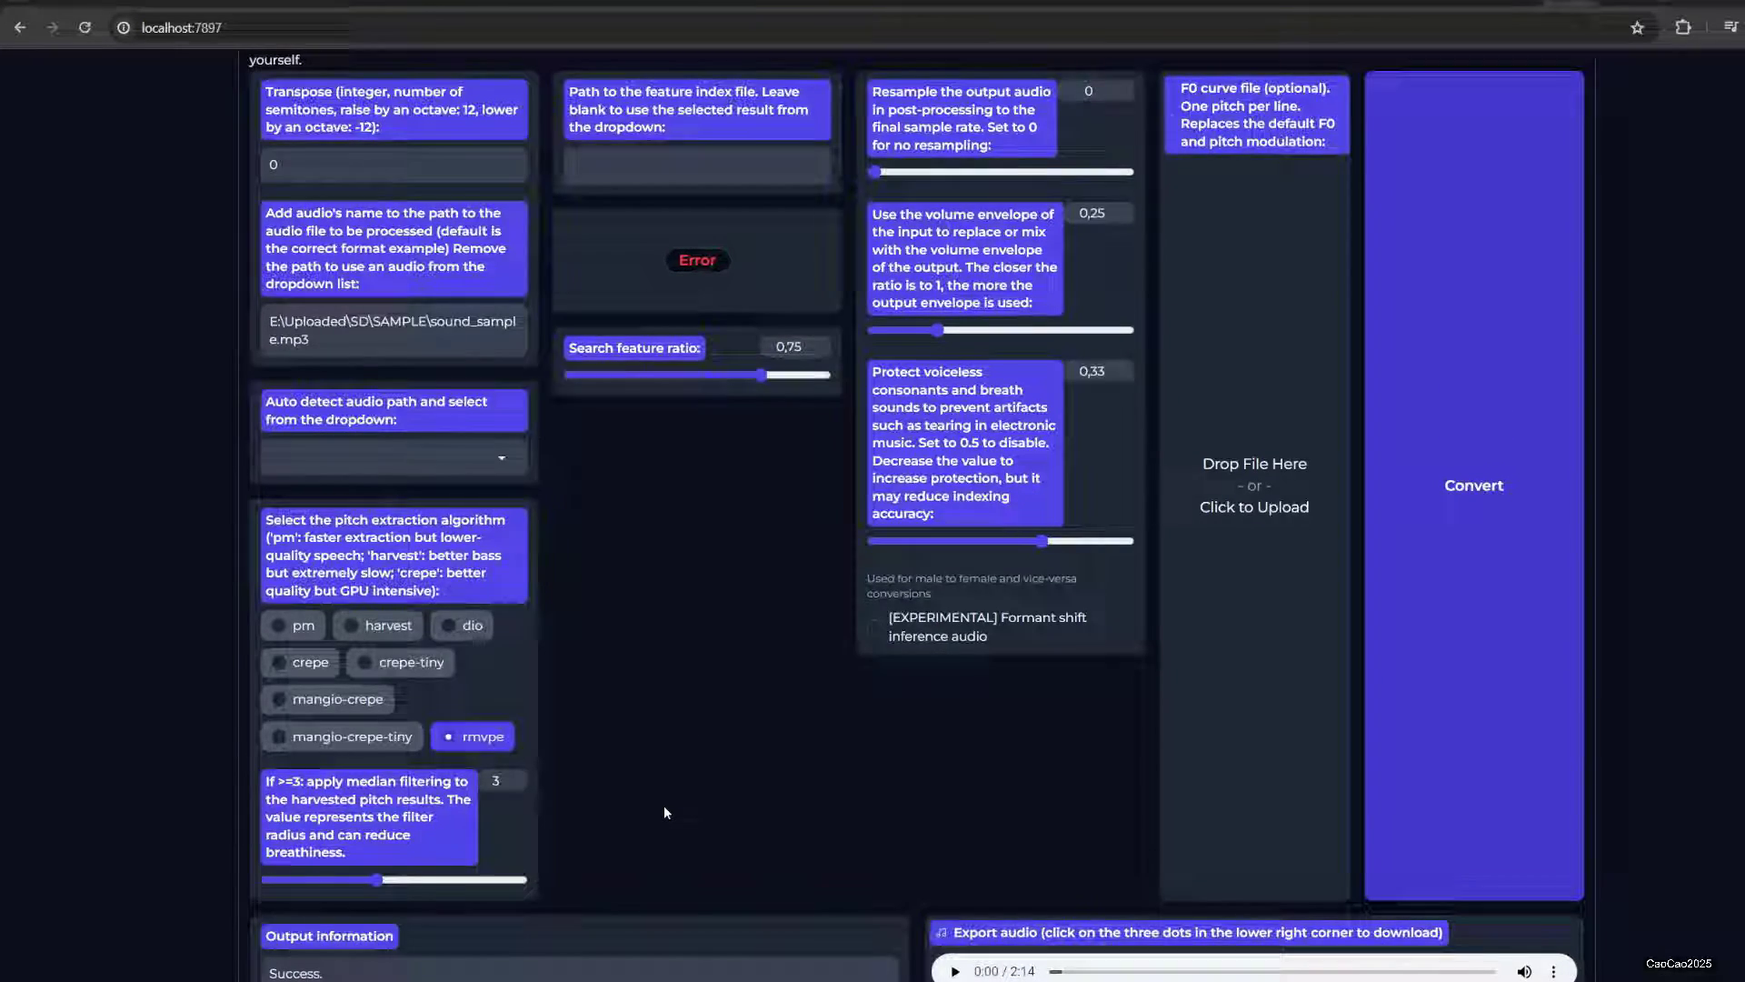
scroll(663, 812, down, 3)
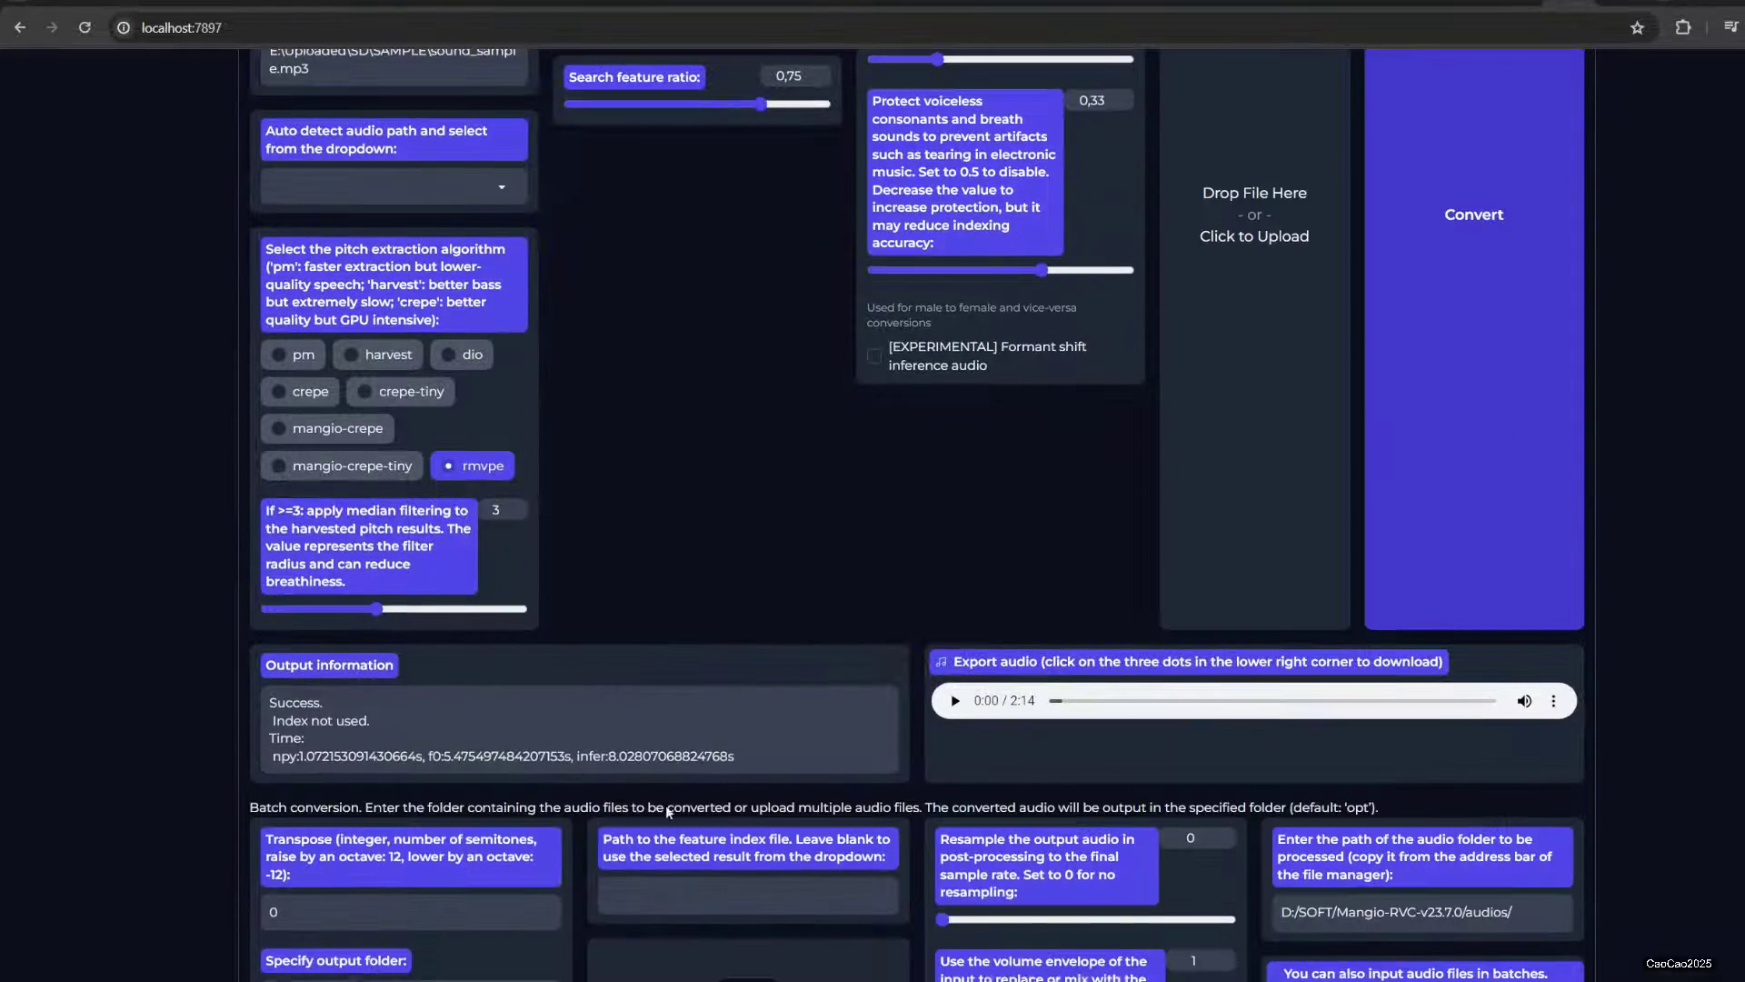
click(954, 702)
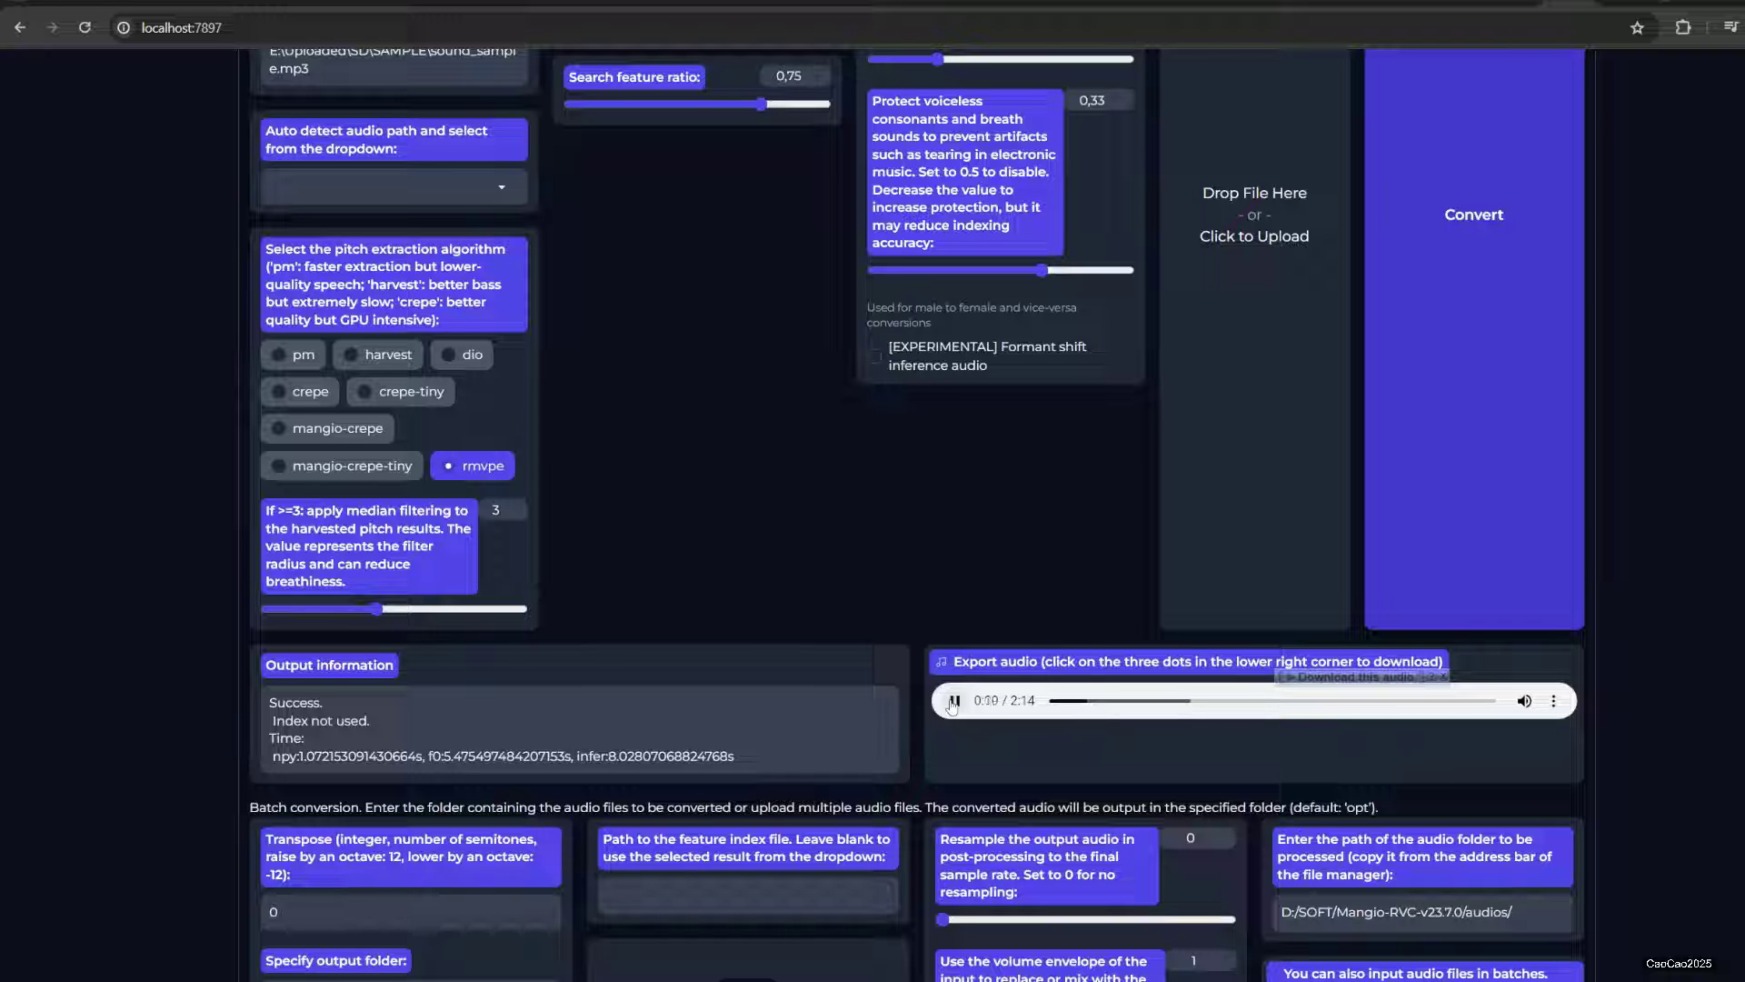
scroll(800, 639, up, 5)
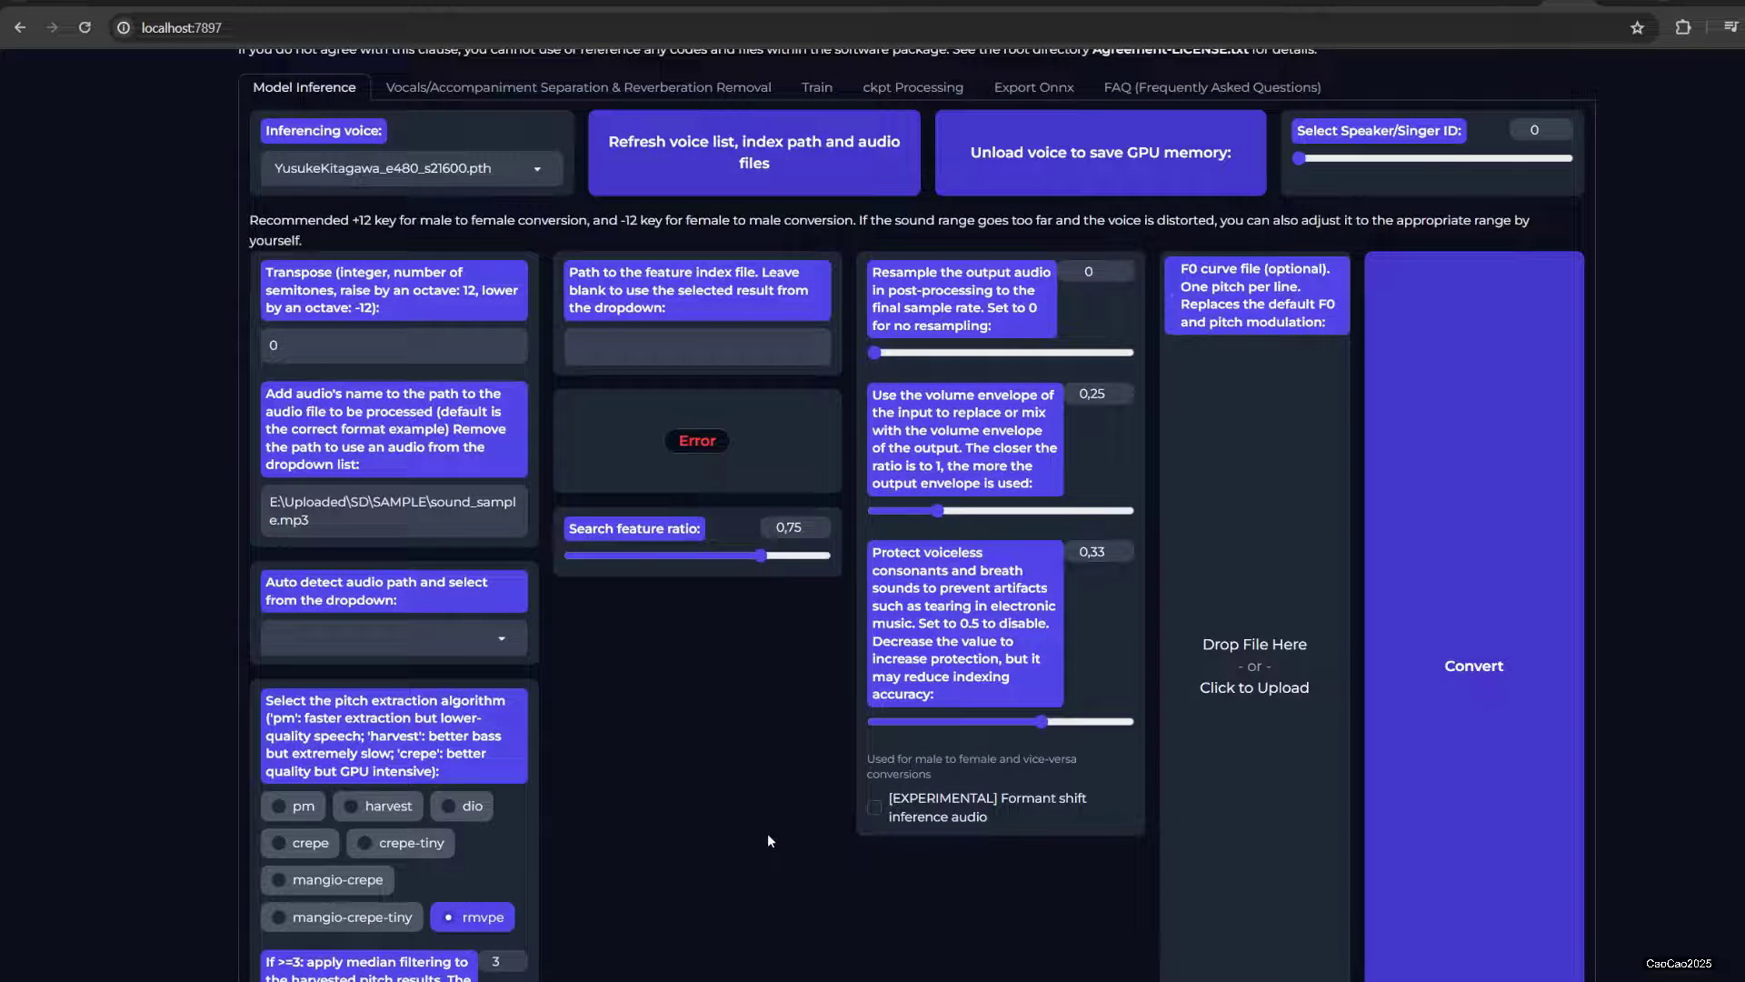
Convert the Persona line into the YusukeKitagawa voice in the text-to-speech web UI
scroll(768, 832, down, 2)
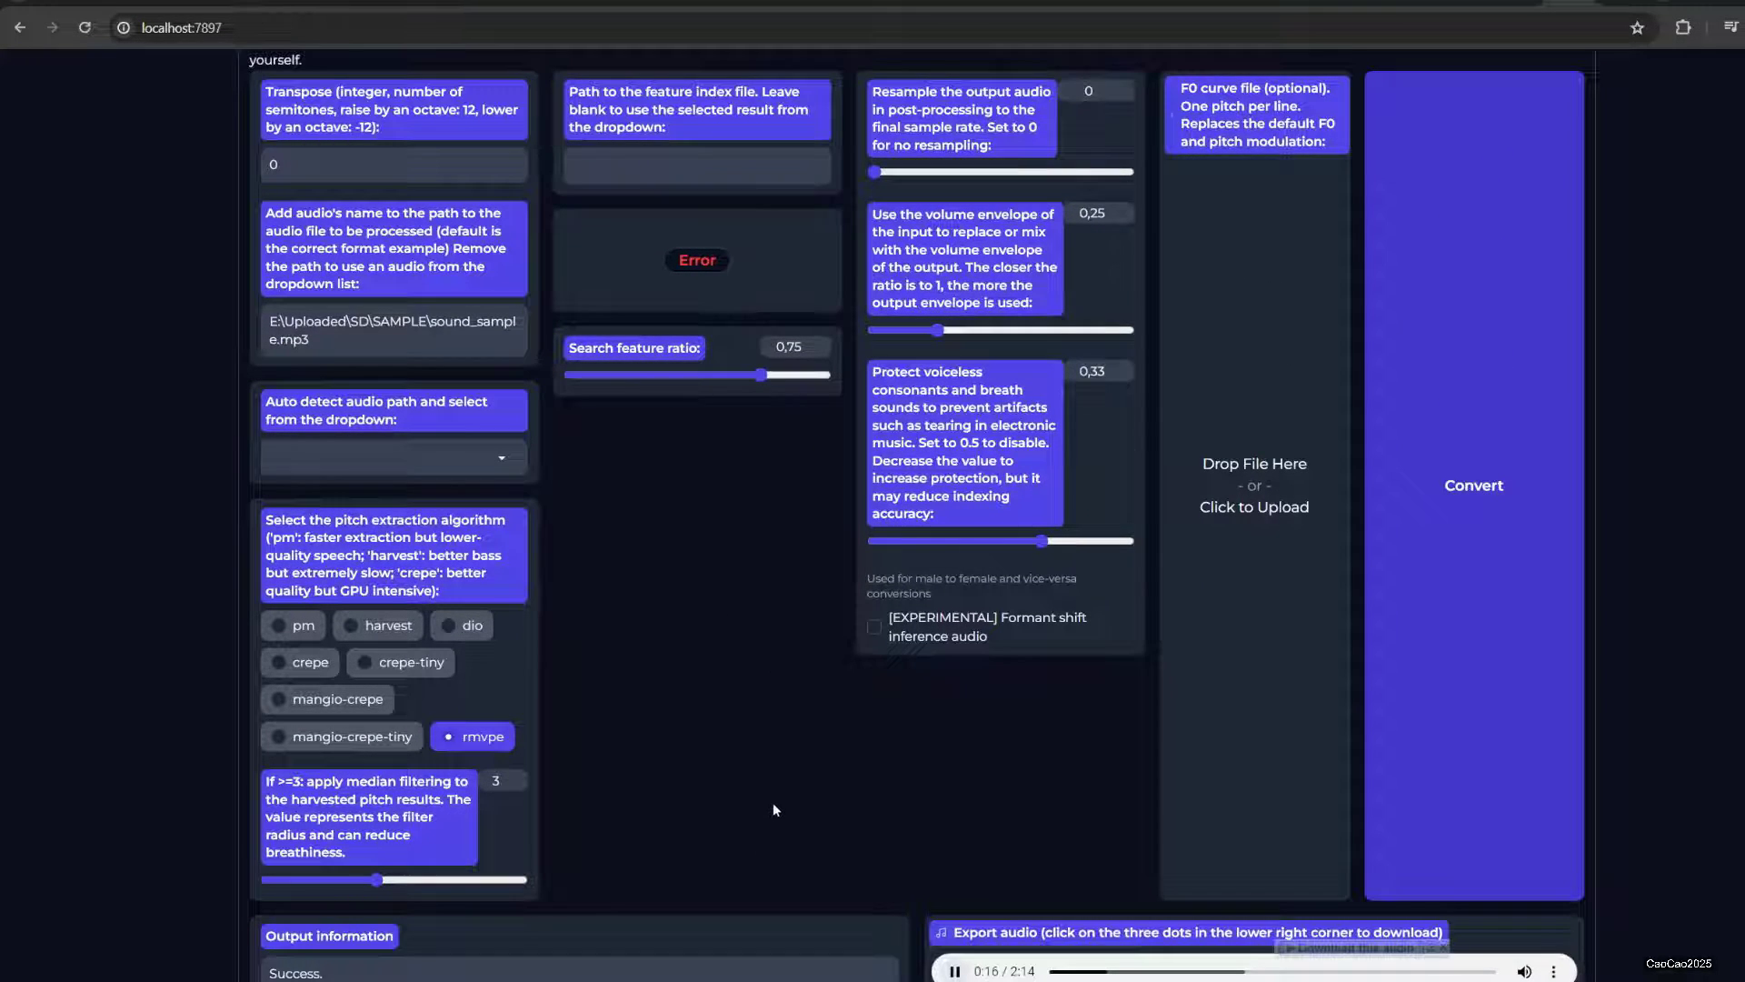
scroll(773, 802, down, 1)
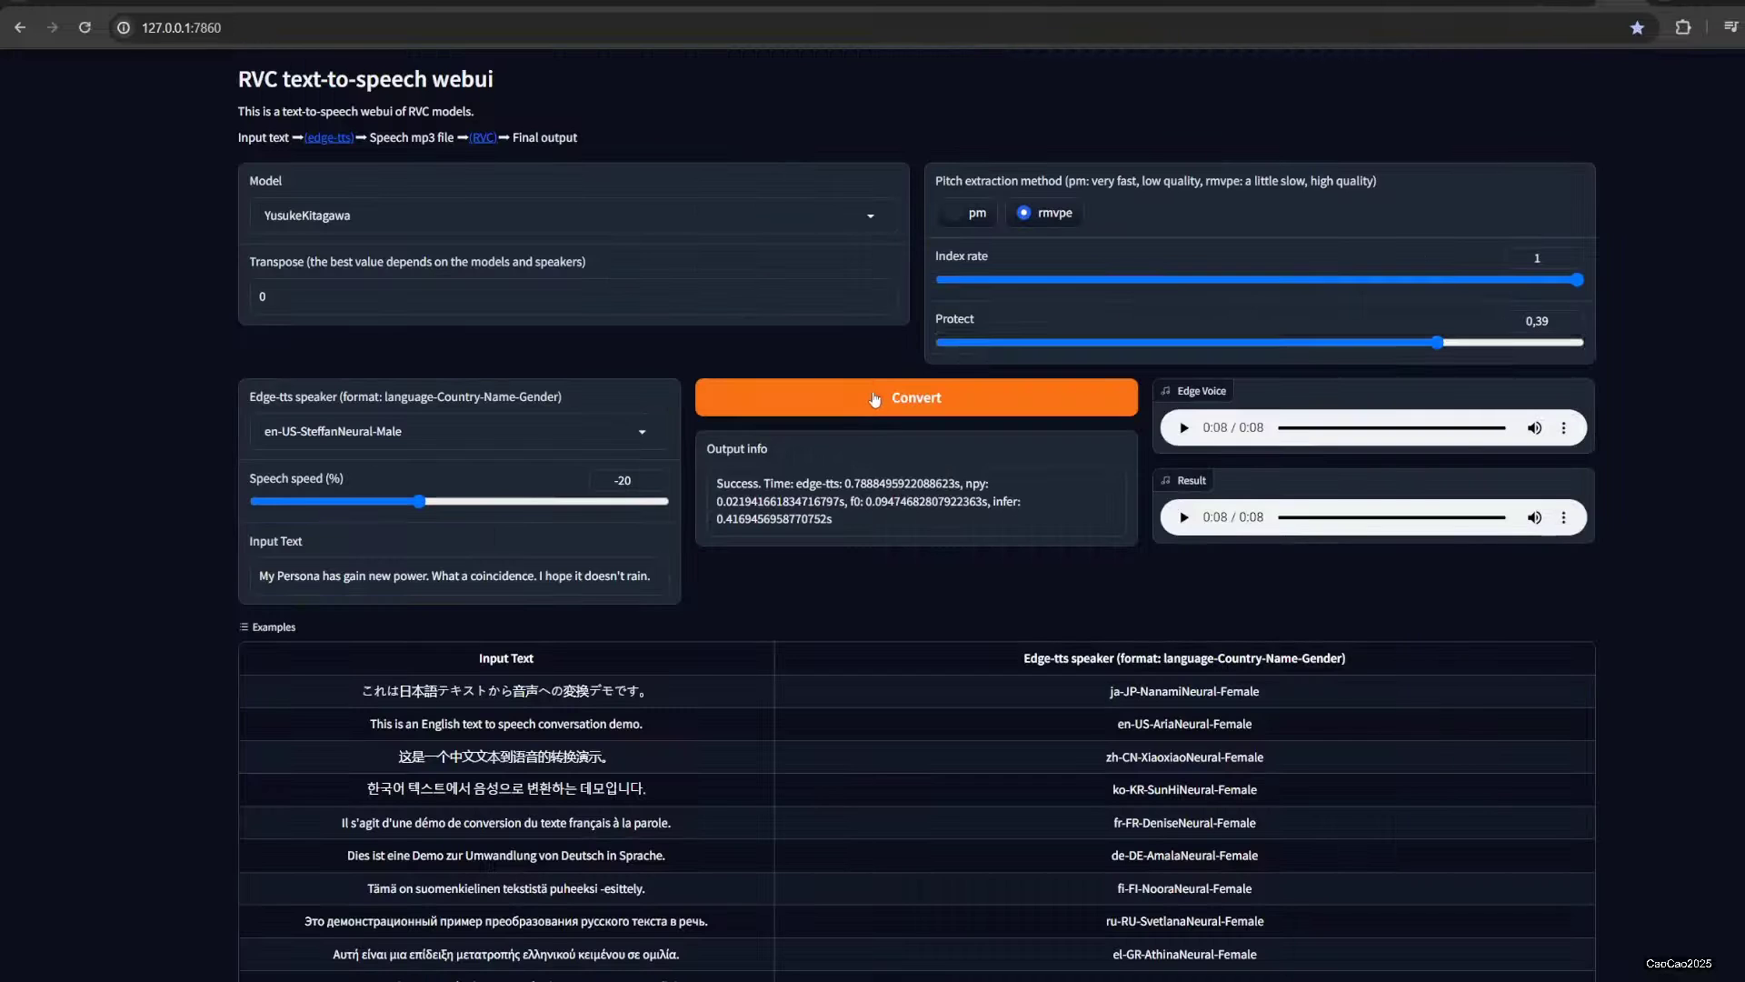
click(875, 400)
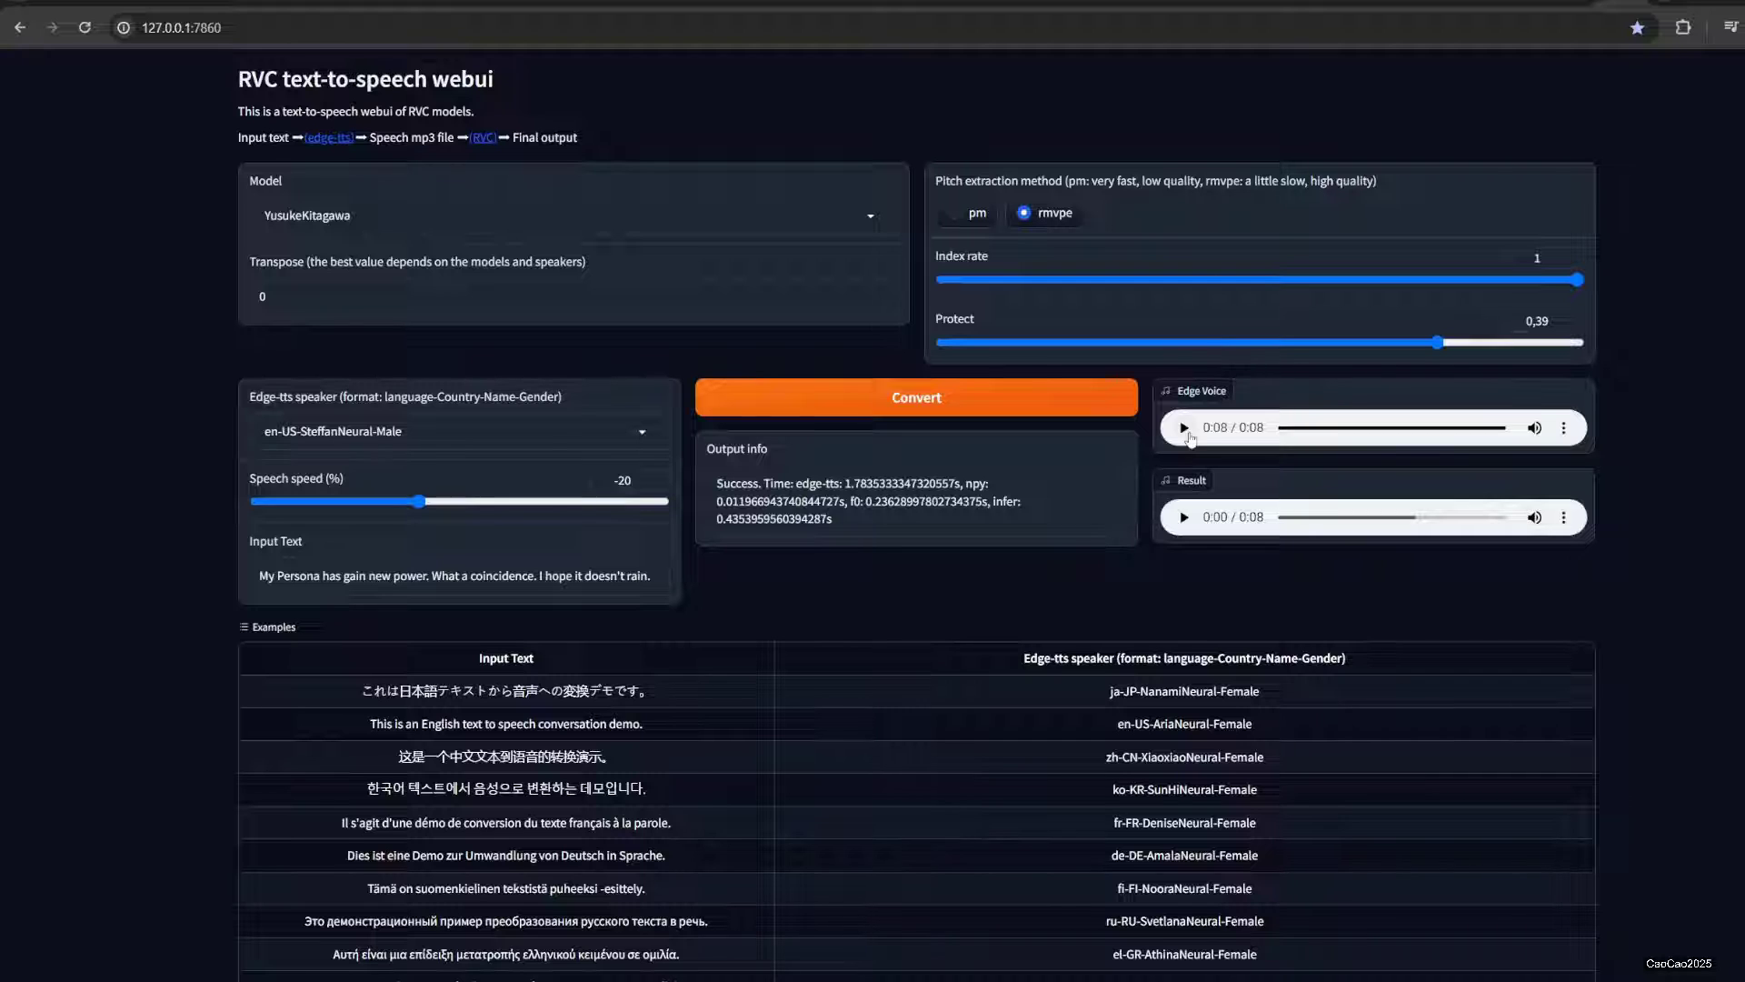
Play and stop the plain Edge voice, then play the 8-second converted result
click(1184, 428)
click(1183, 427)
click(1184, 516)
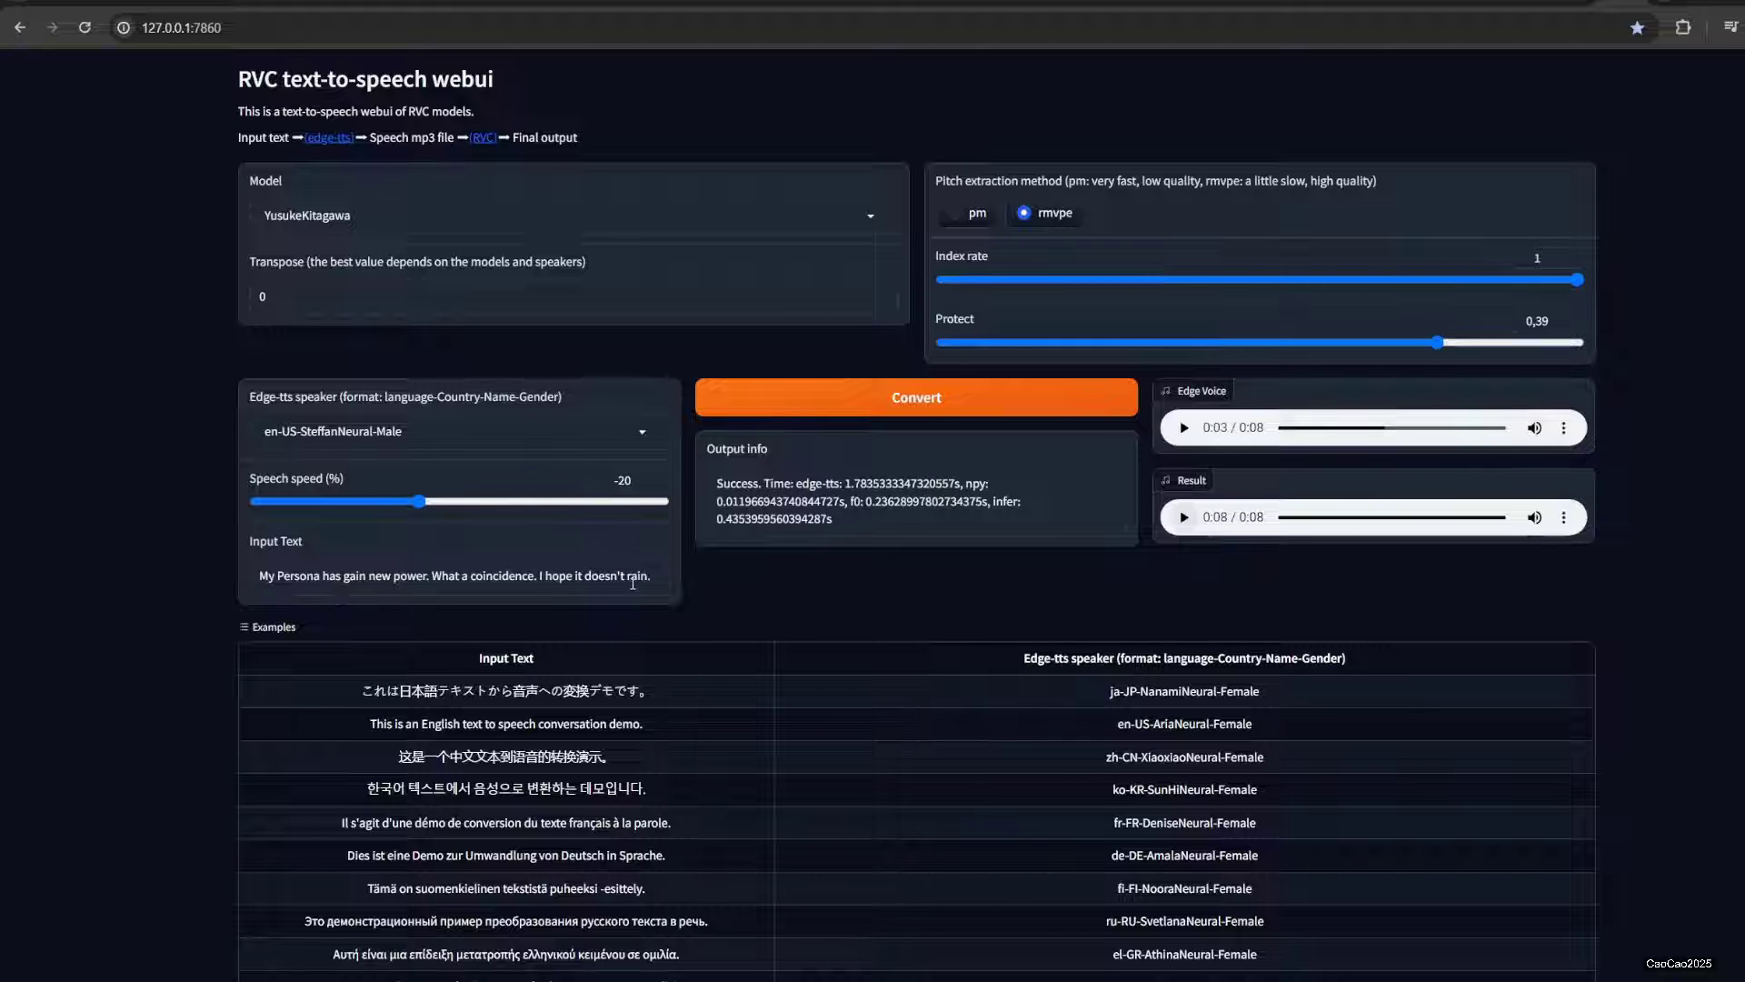
drag(633, 583, 721, 566)
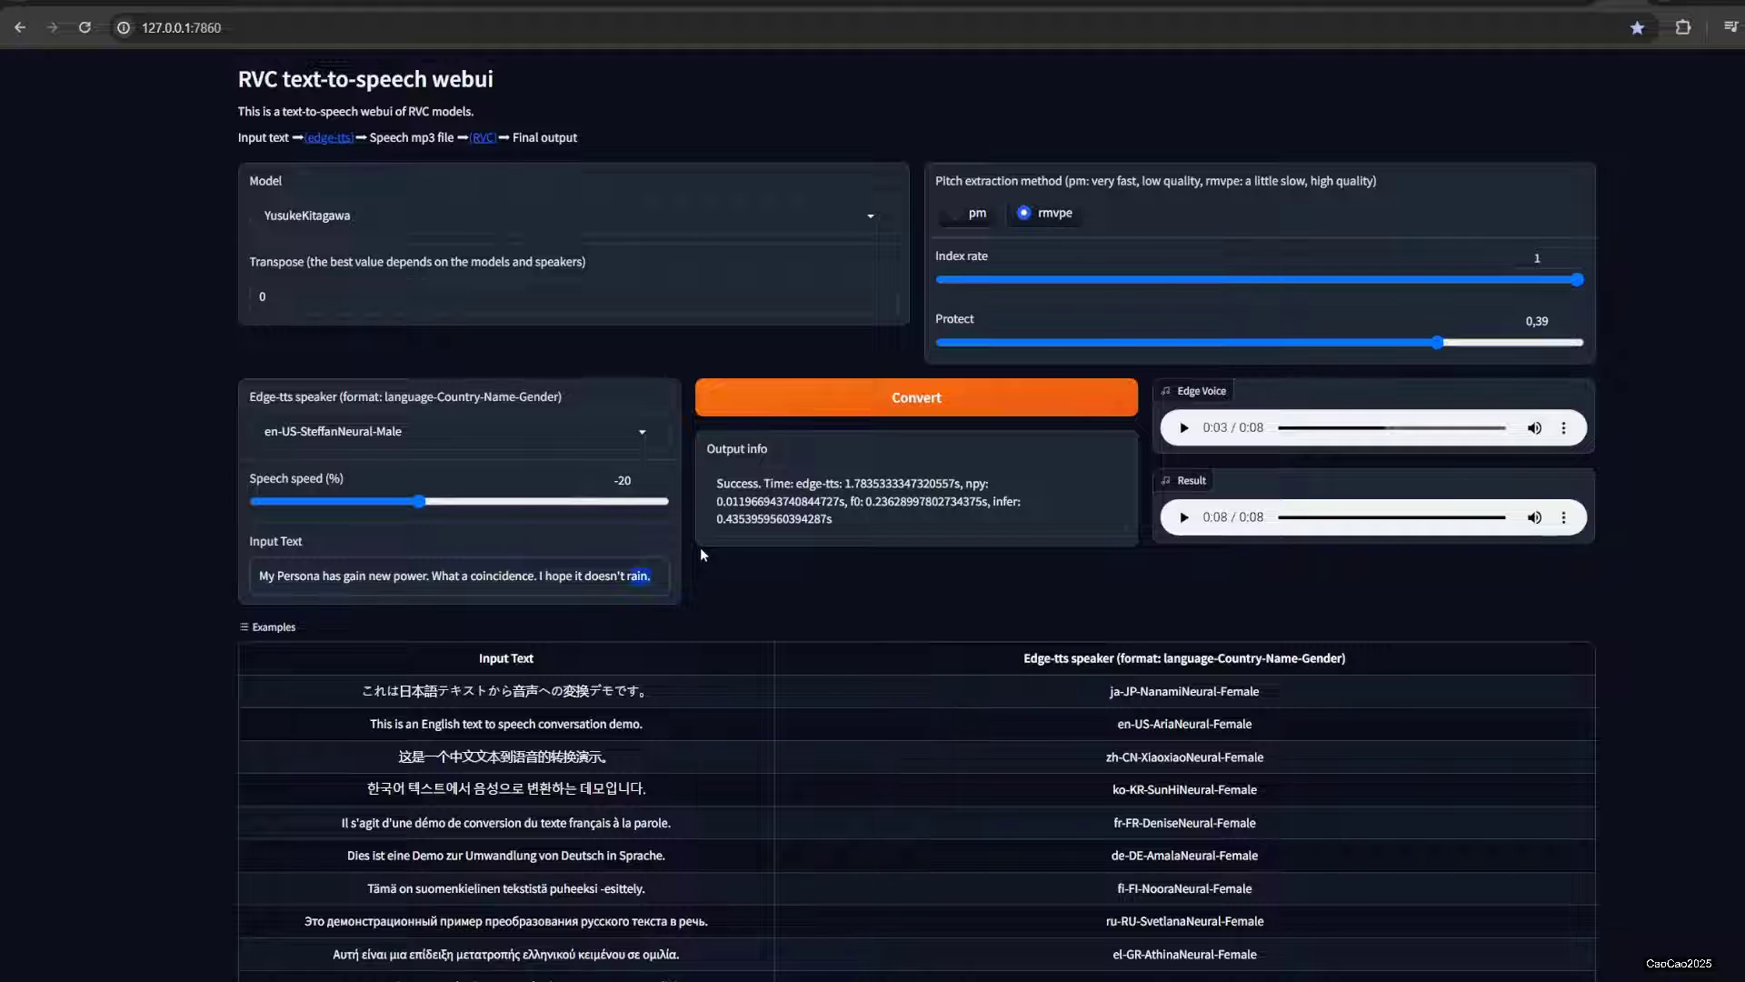
click(1186, 517)
click(1187, 517)
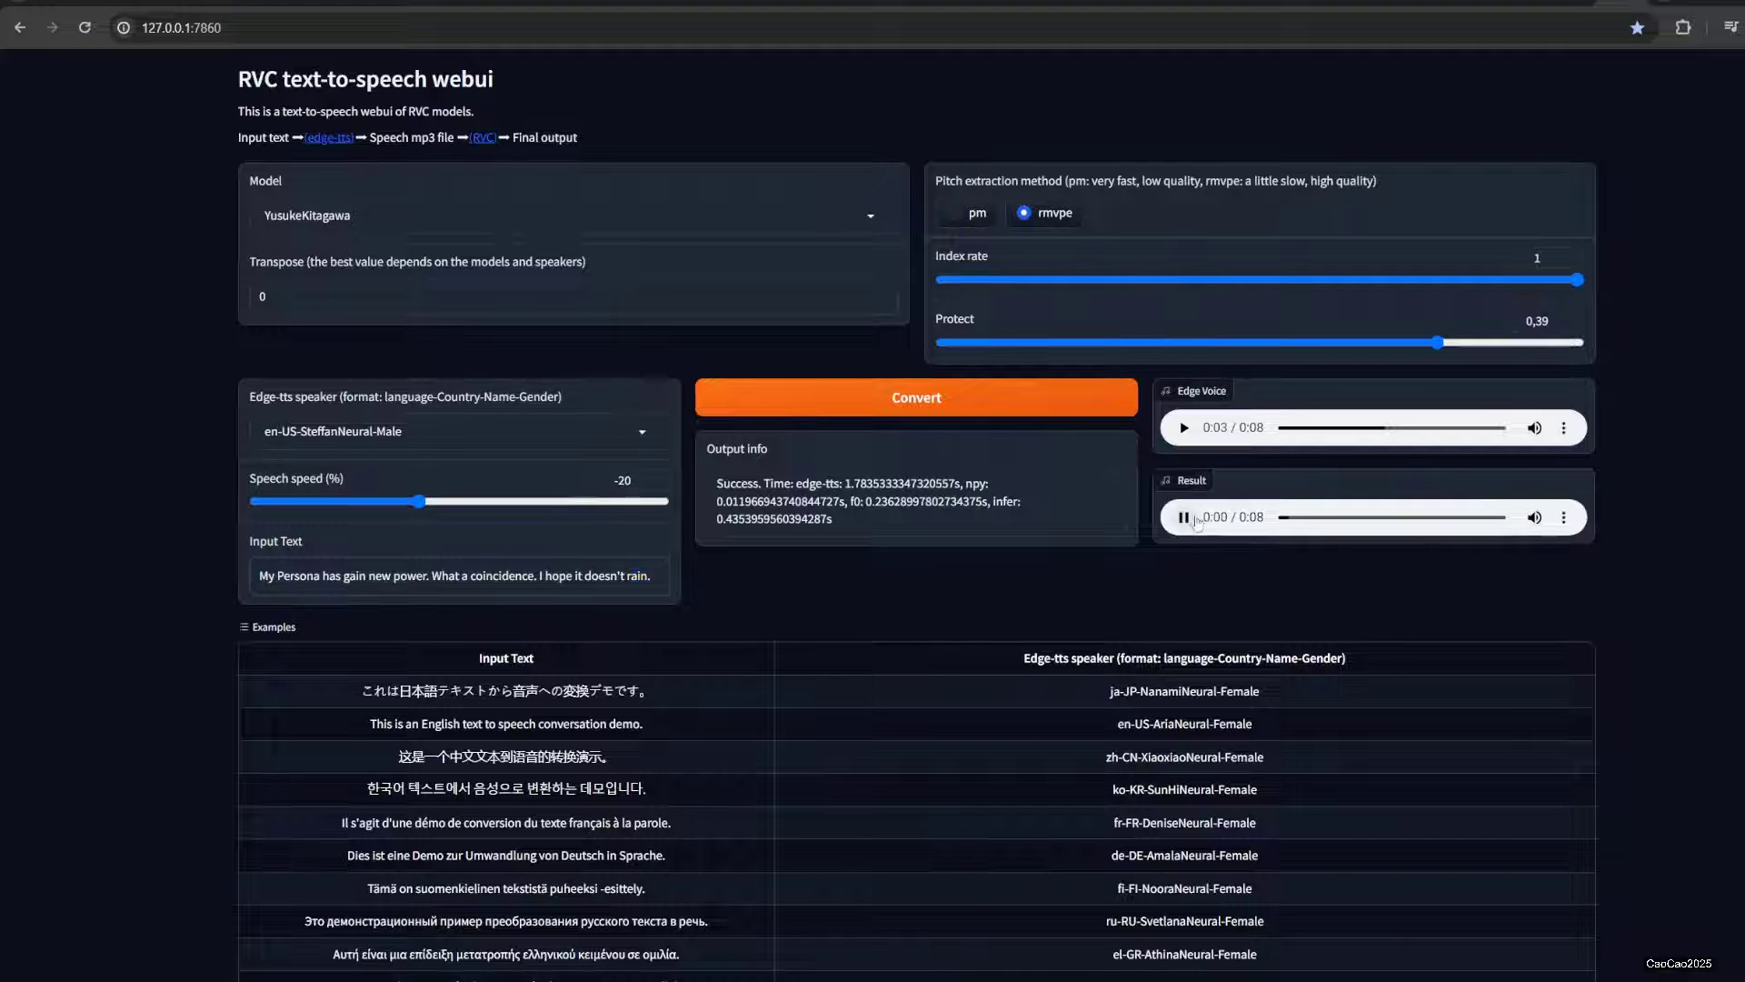